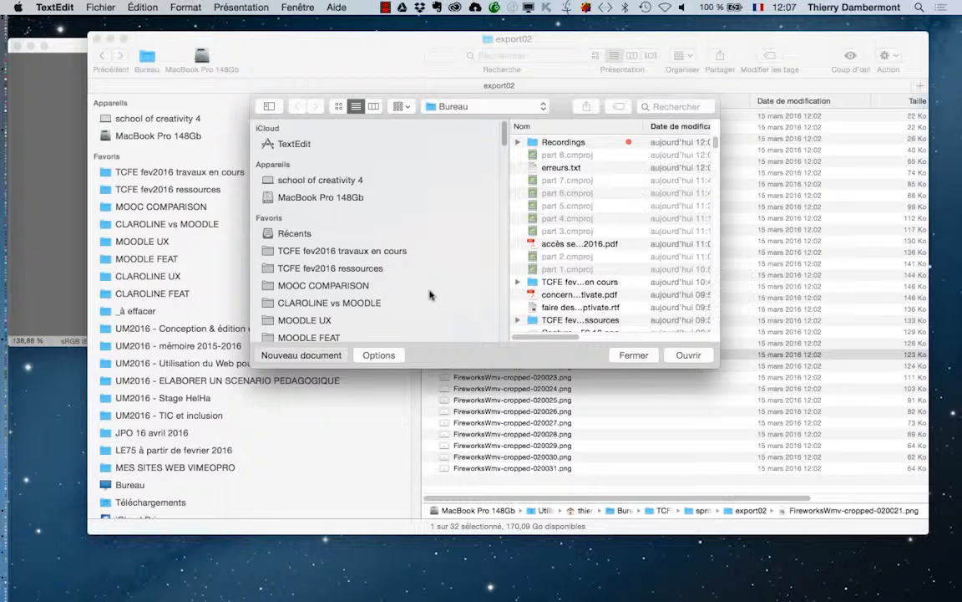
# Step: Switch to Photoshop and check the pixel dimensions of the FireworksWmv-cropped-020016.png frame, leaving its size unmodified
pyautogui.click(67, 238)
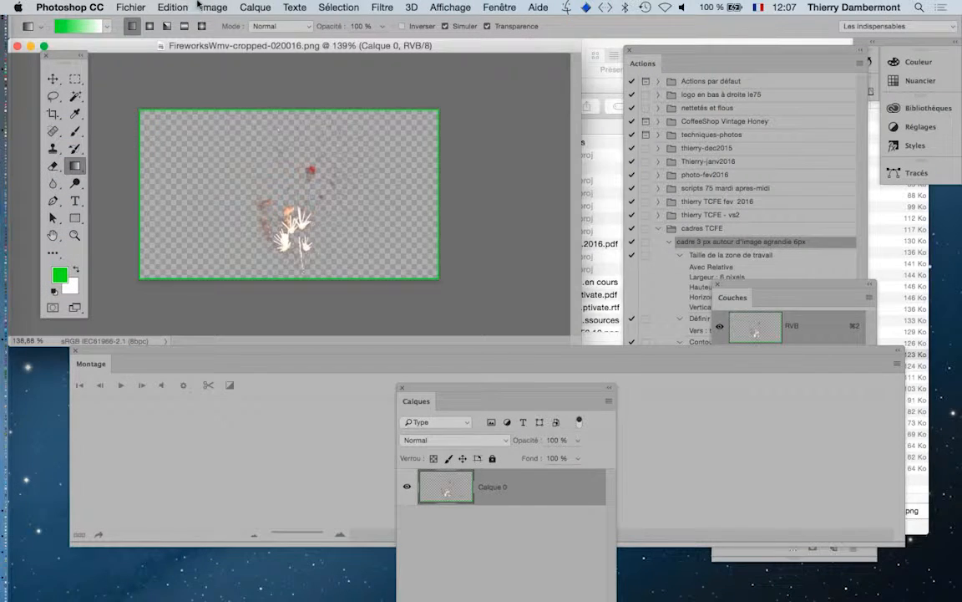
pyautogui.click(205, 7)
pyautogui.click(209, 101)
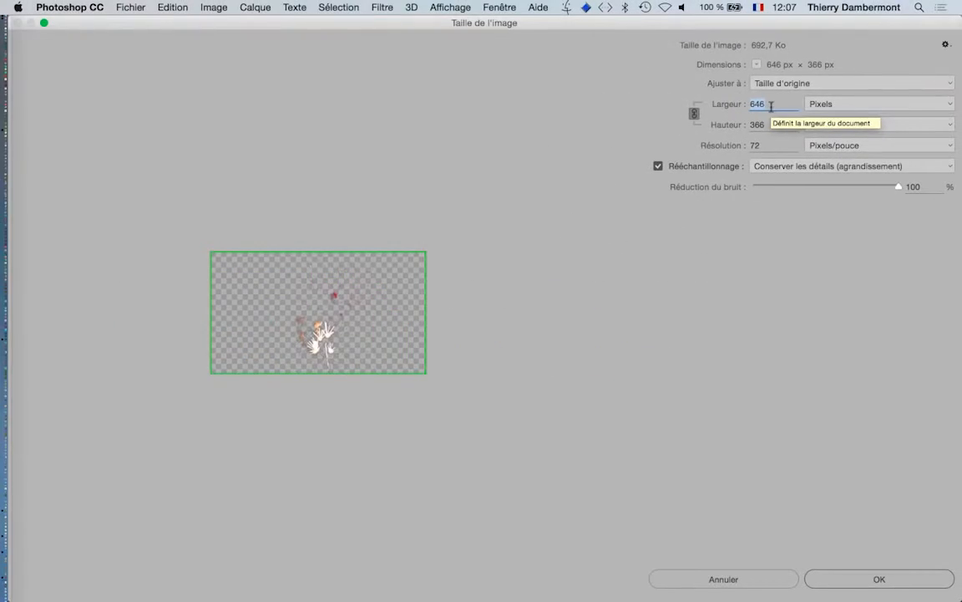
pyautogui.click(762, 579)
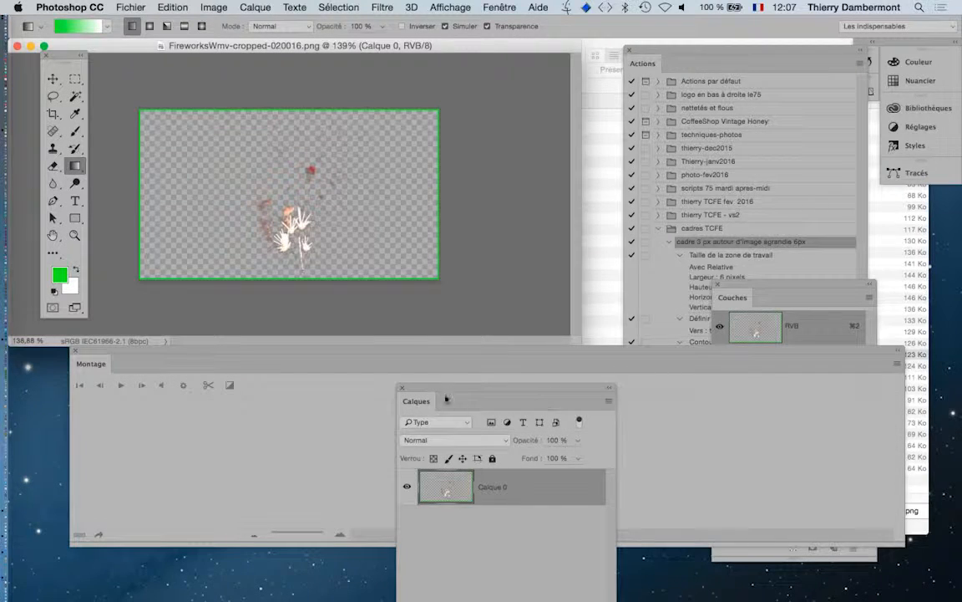
# Step: Switch to TextEdit, enlarge the text to 36 in a new blank document and write "646*366"
pyautogui.press('super+Tab')
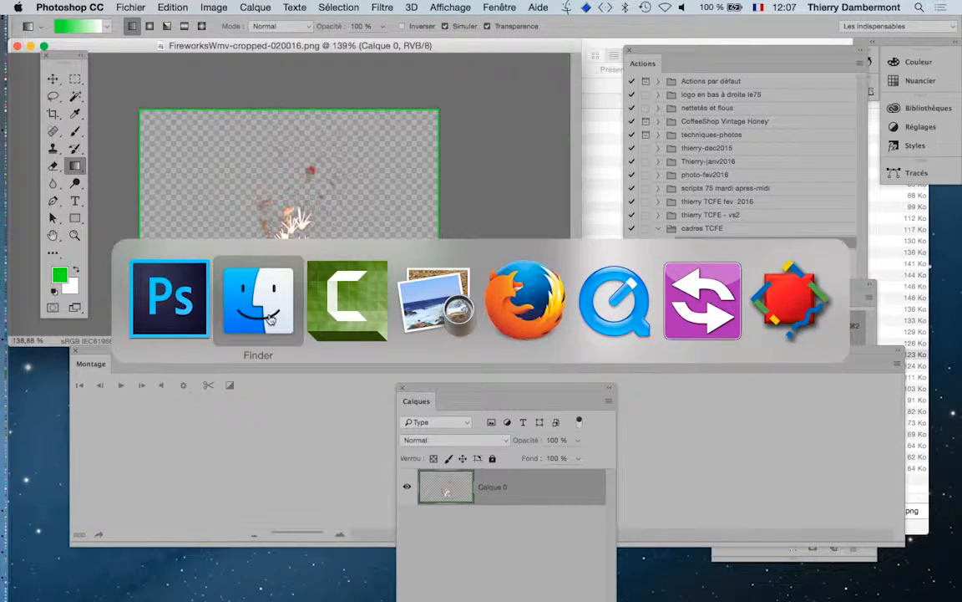
pyautogui.click(270, 318)
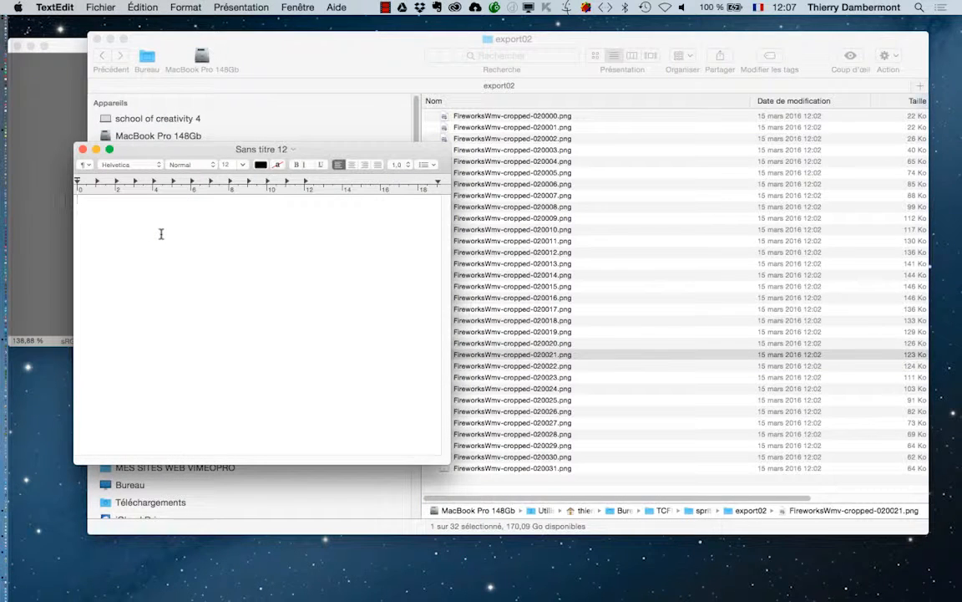
pyautogui.press('super+plus')
pyautogui.press('super+plus')
pyautogui.press('super+plus')
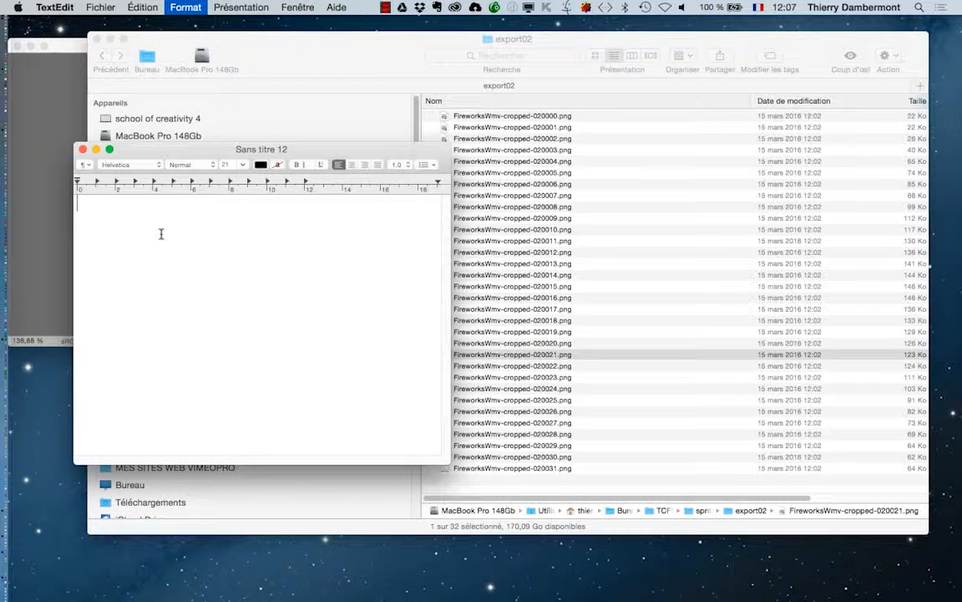
pyautogui.write('64')
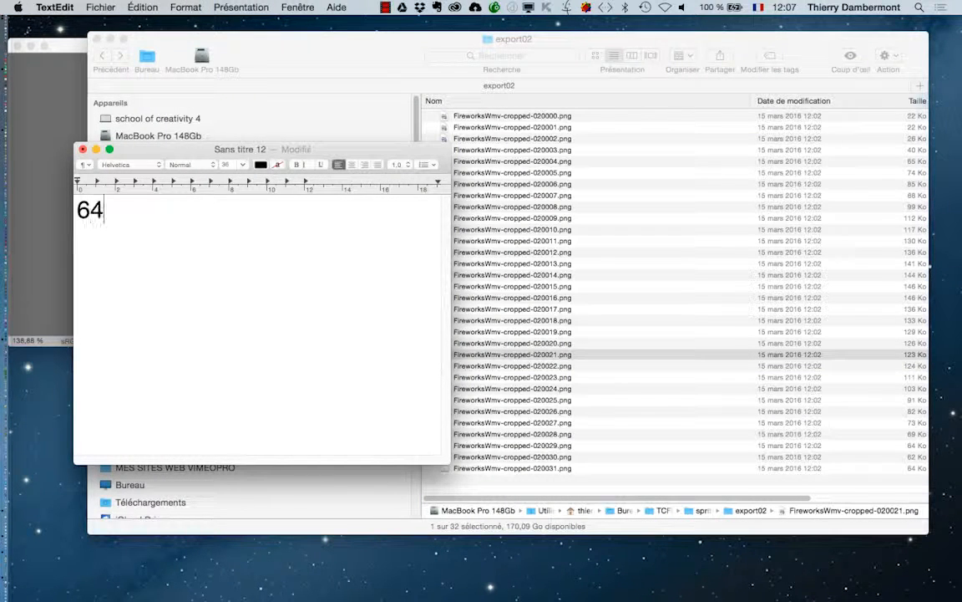
pyautogui.write('6*366')
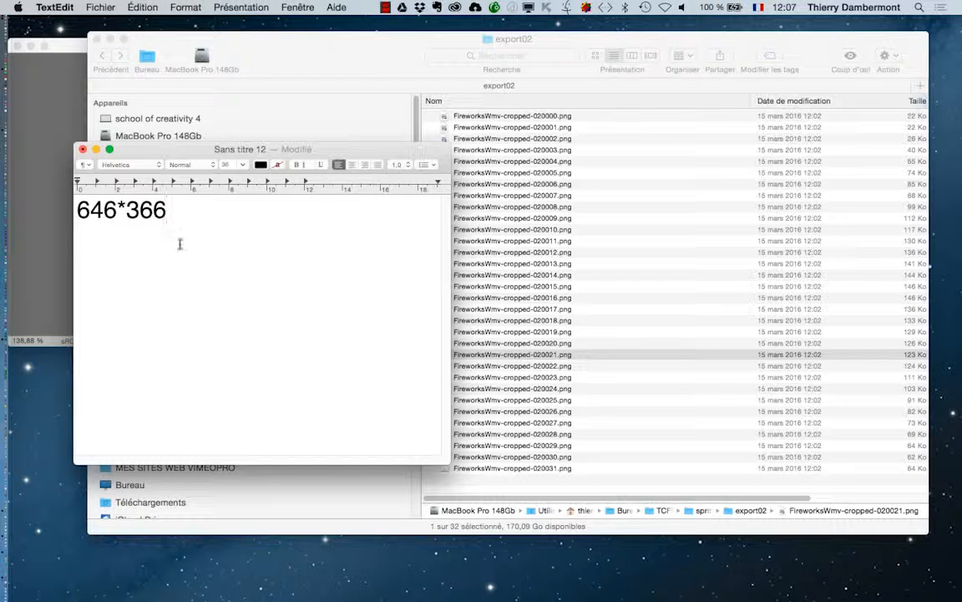
pyautogui.press('super+a')
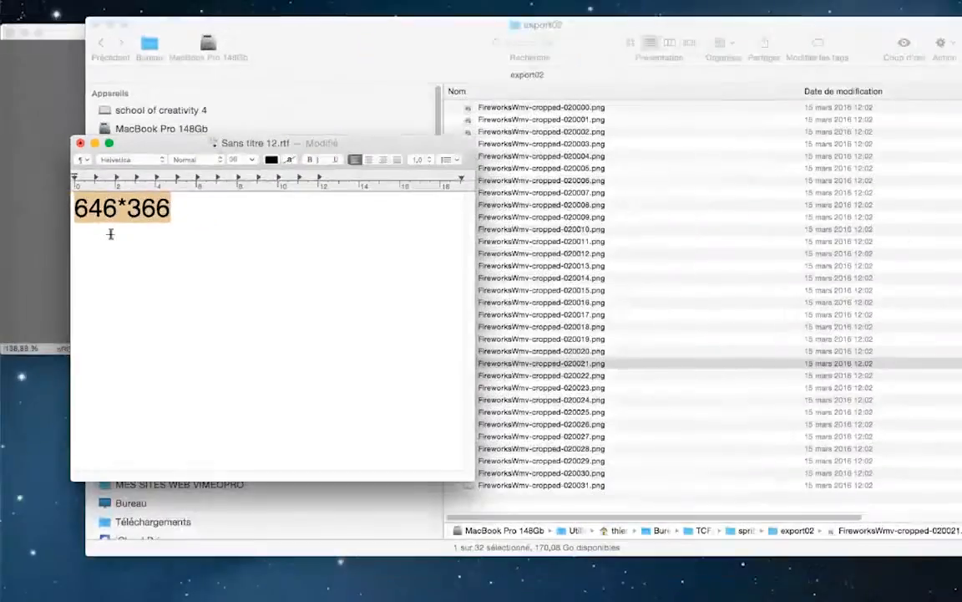
# Step: Switch to Photoshop and review the width and height of the fireworks frame again without resizing it
pyautogui.press('super+Tab')
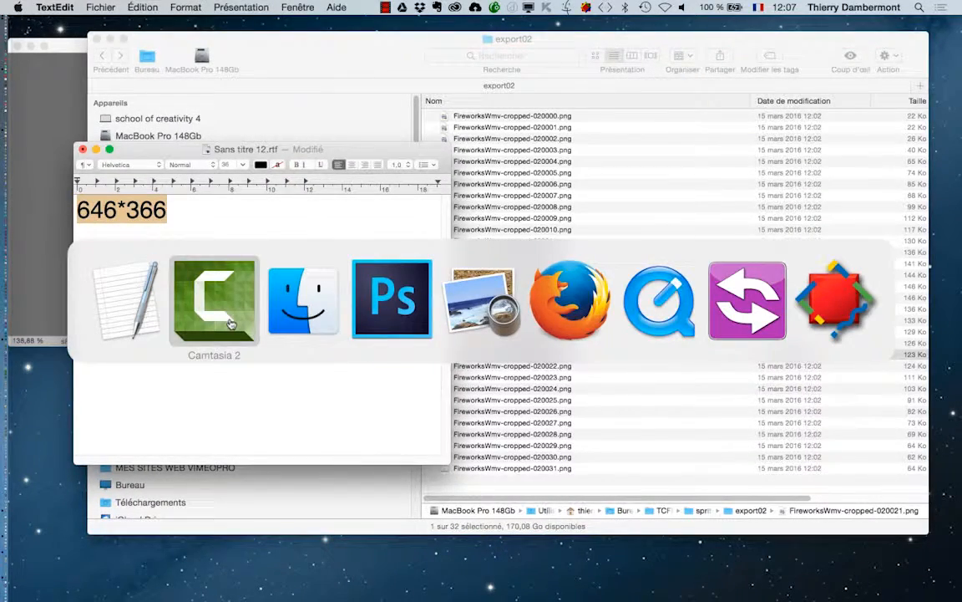
pyautogui.click(368, 326)
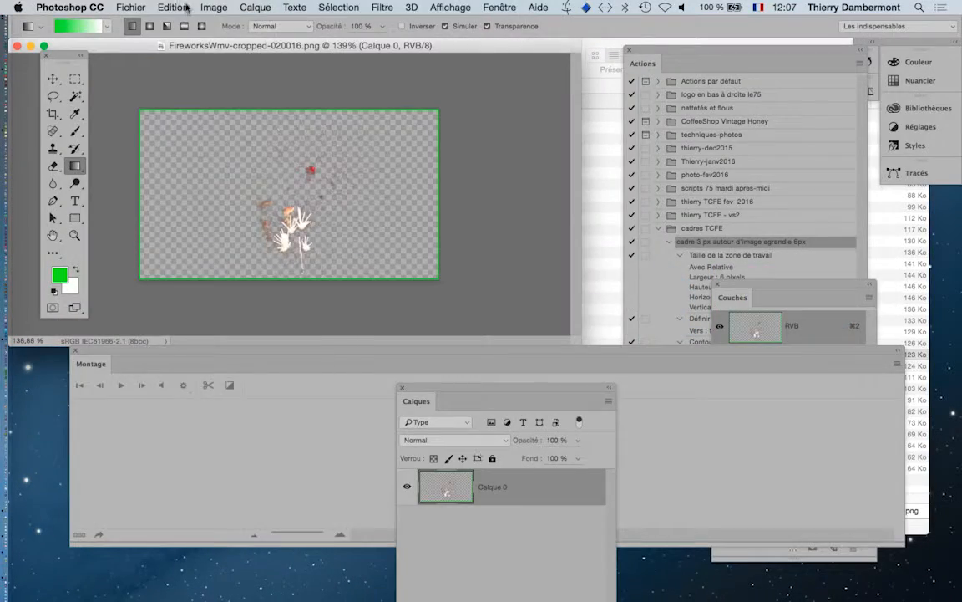
pyautogui.click(205, 8)
pyautogui.click(246, 110)
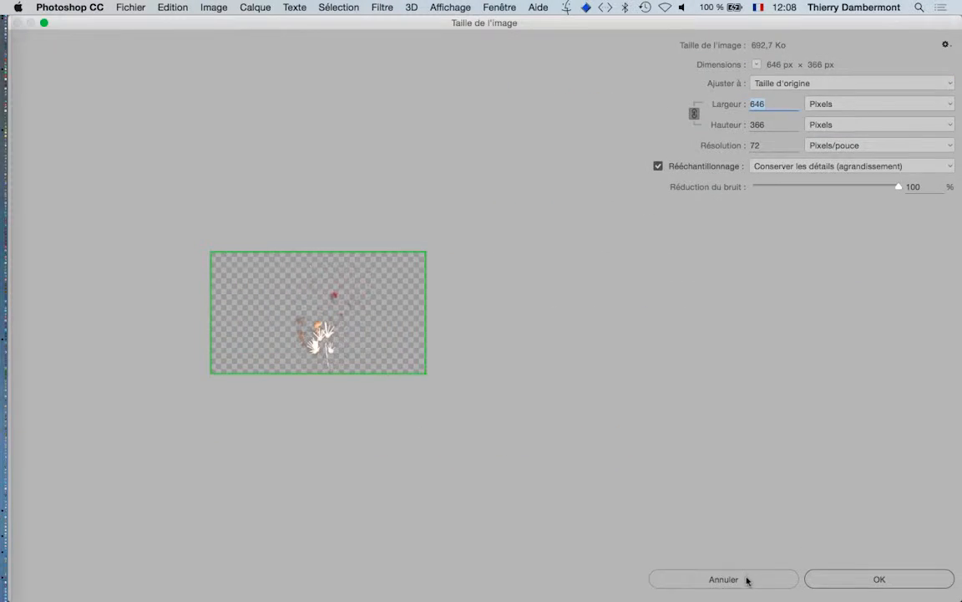
pyautogui.click(723, 579)
pyautogui.press('super+Tab')
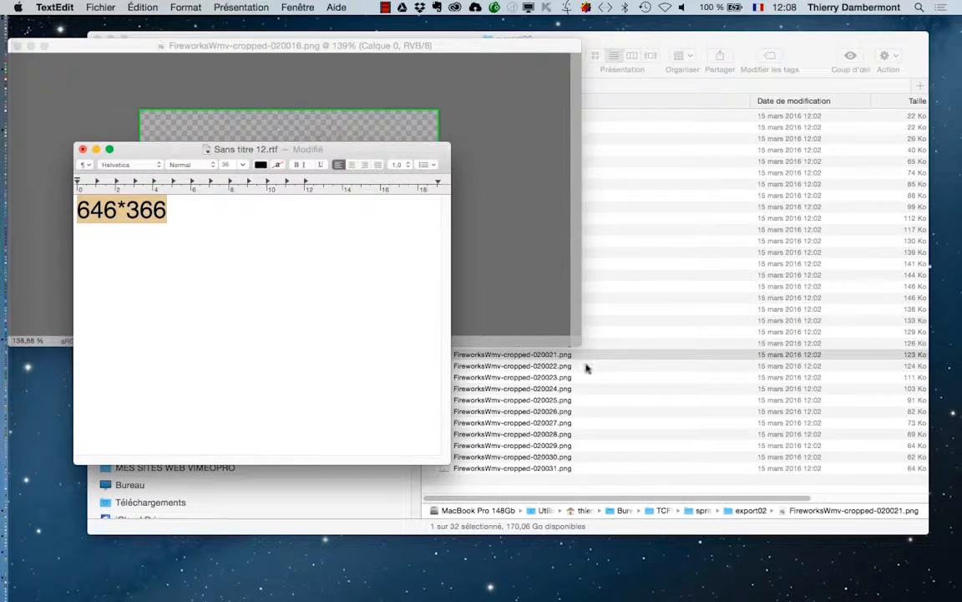
pyautogui.click(596, 477)
pyautogui.click(55, 266)
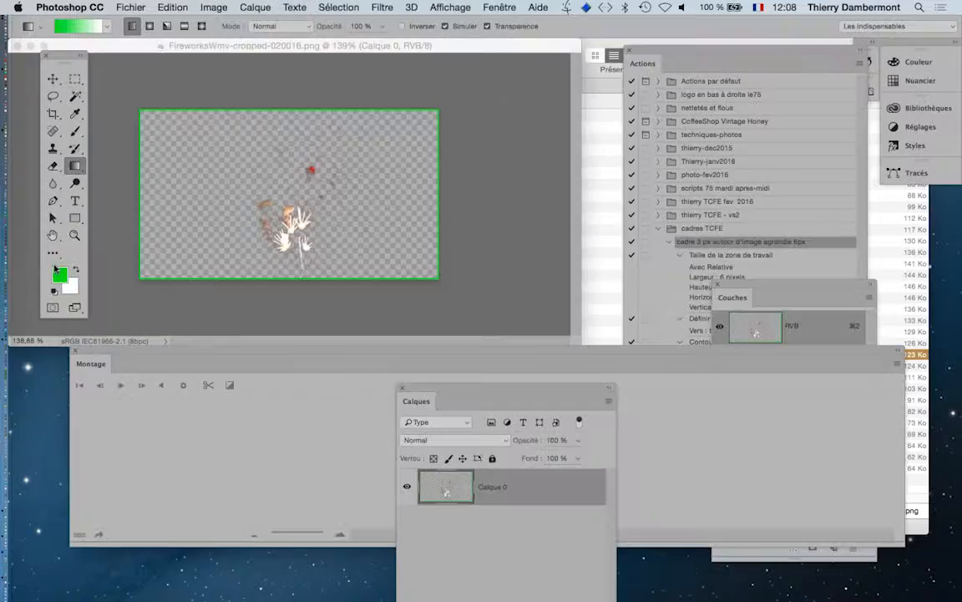
# Step: Return to TextEdit, copy the width 646 onto a new line below a blank one and complete it as "646*32 ="
pyautogui.press('super+Tab')
pyautogui.press('Tab')
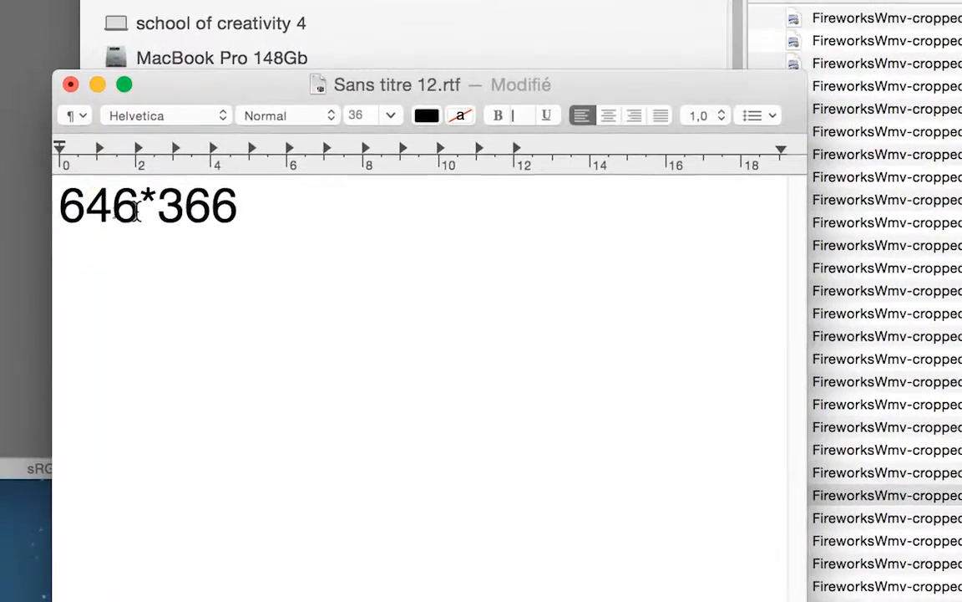
pyautogui.moveTo(135, 211); pyautogui.dragTo(59, 209)
pyautogui.press('super+c')
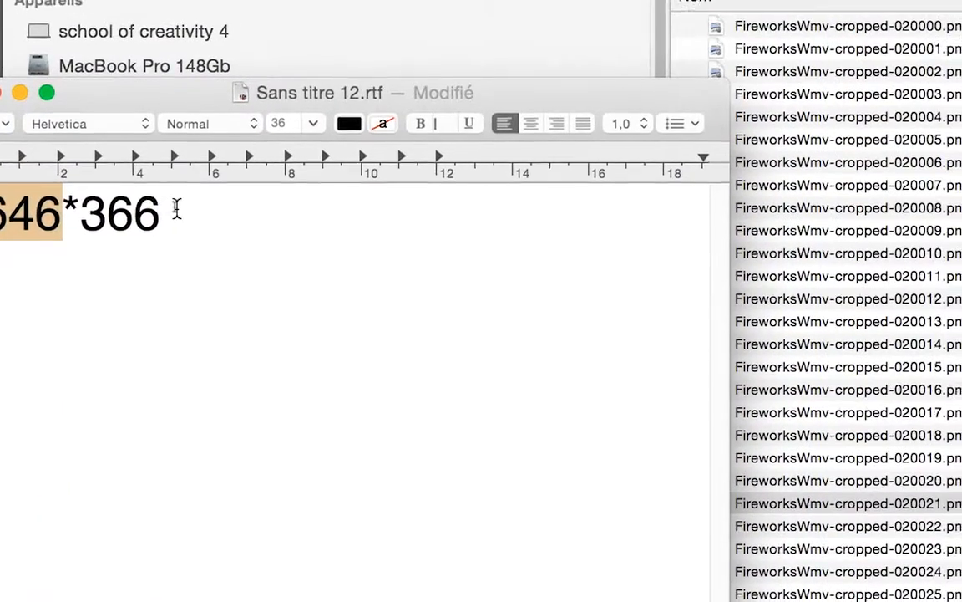
pyautogui.click(252, 204)
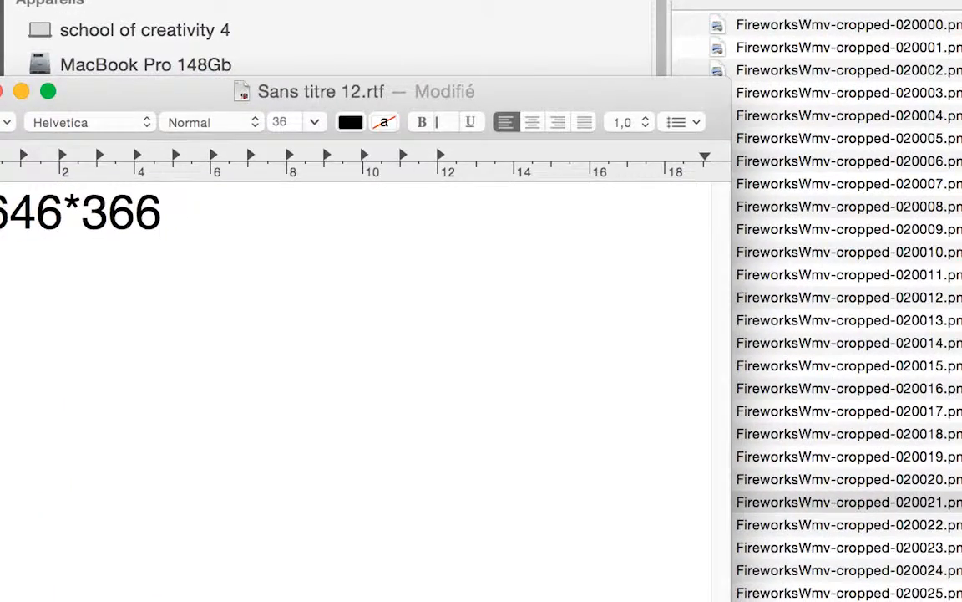
pyautogui.press('Return')
pyautogui.press('Return')
pyautogui.press('super+v')
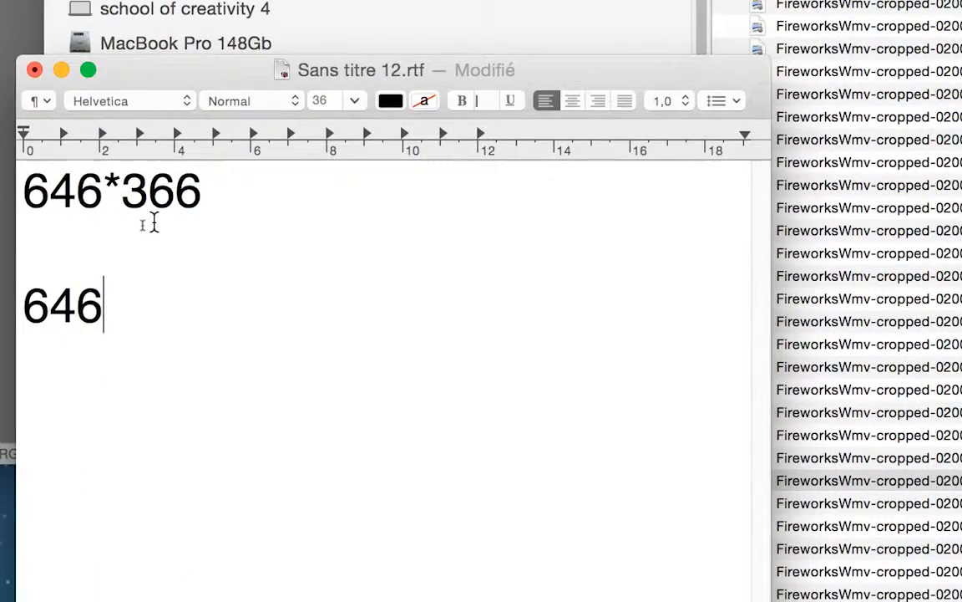
pyautogui.write('*32 =')
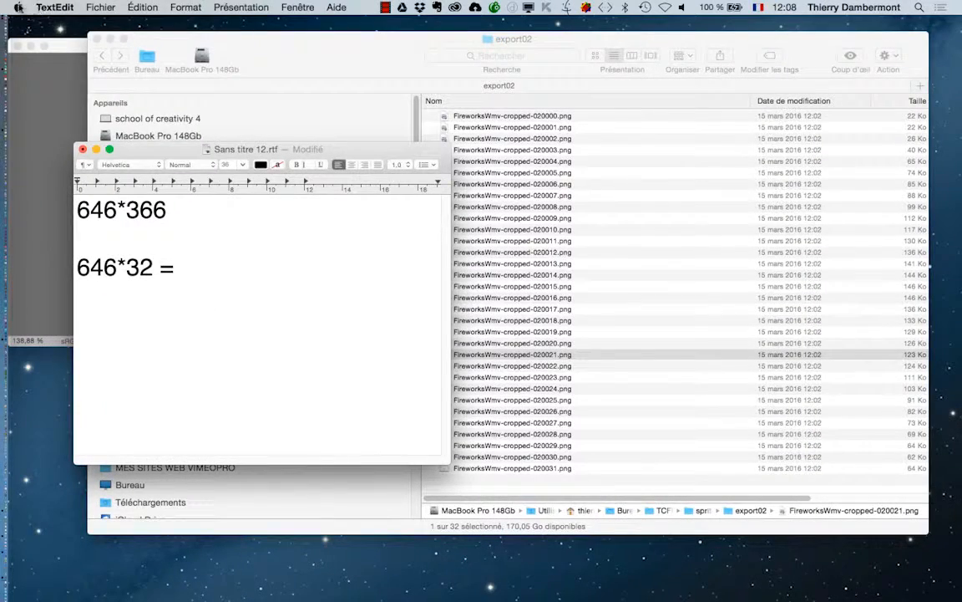
# Step: Open the Calculator over the note and compute 646*32
pyautogui.click(11, 8)
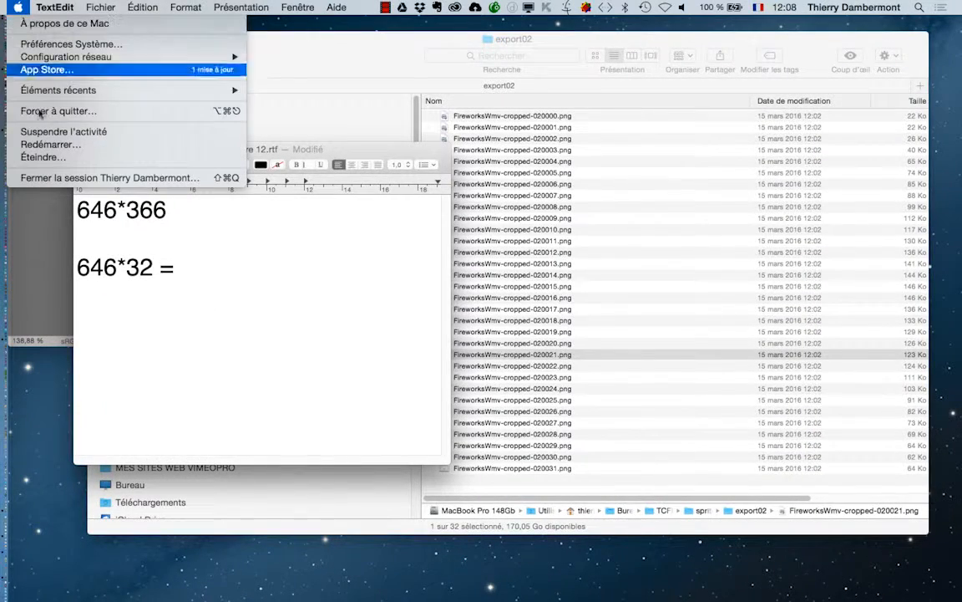
pyautogui.moveTo(133, 90)
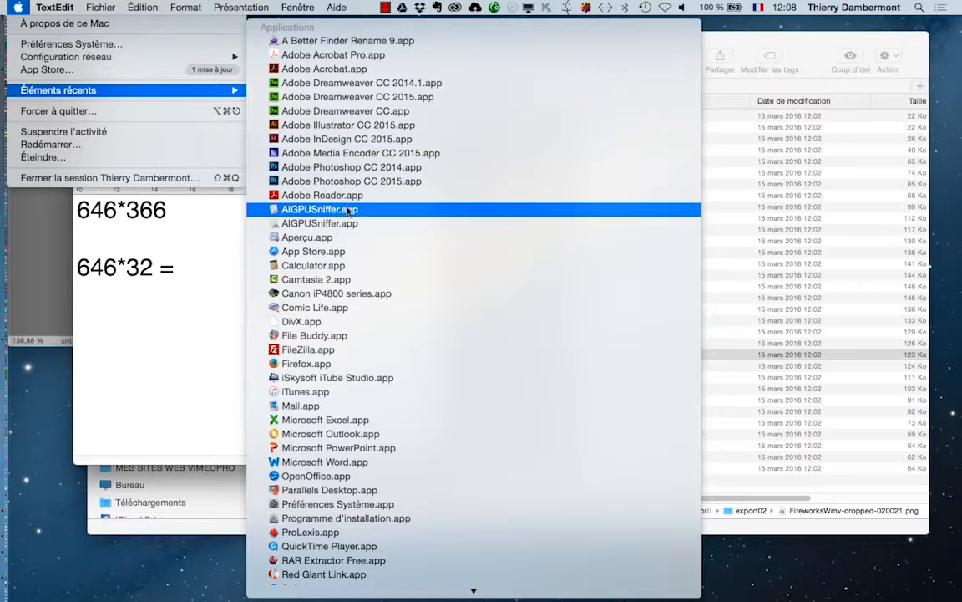
pyautogui.click(343, 268)
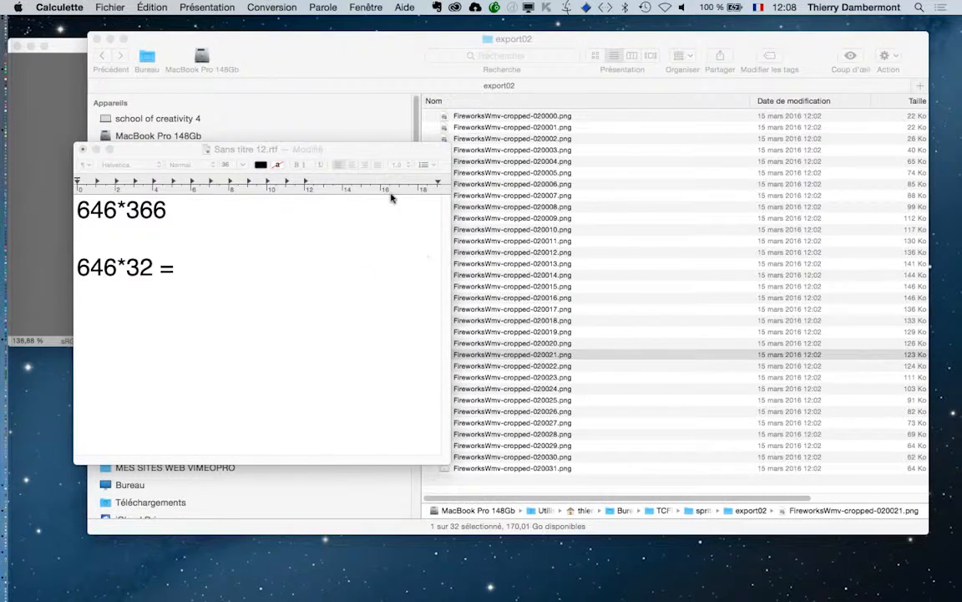
pyautogui.moveTo(510, 147); pyautogui.dragTo(303, 111)
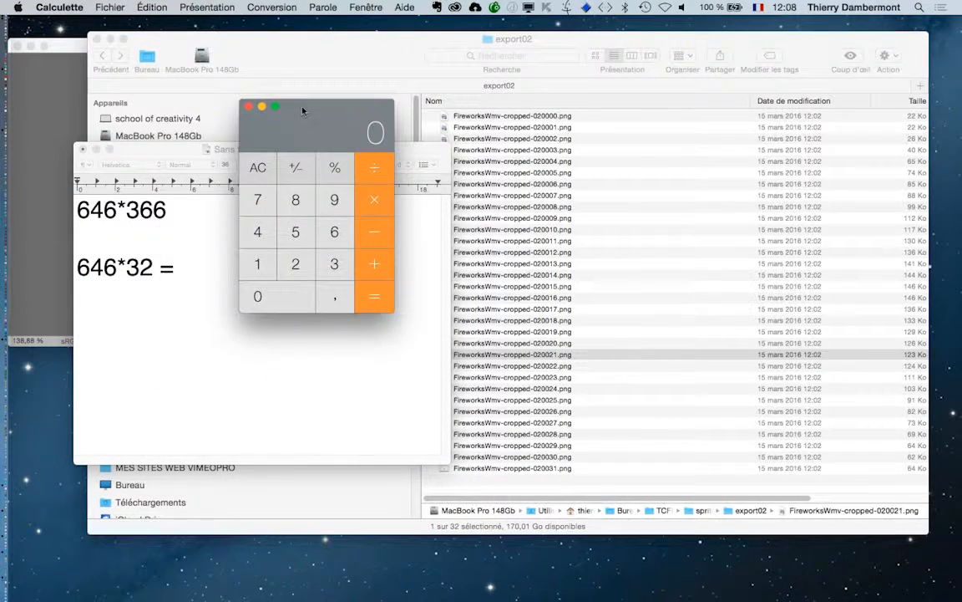
pyautogui.write('646*32')
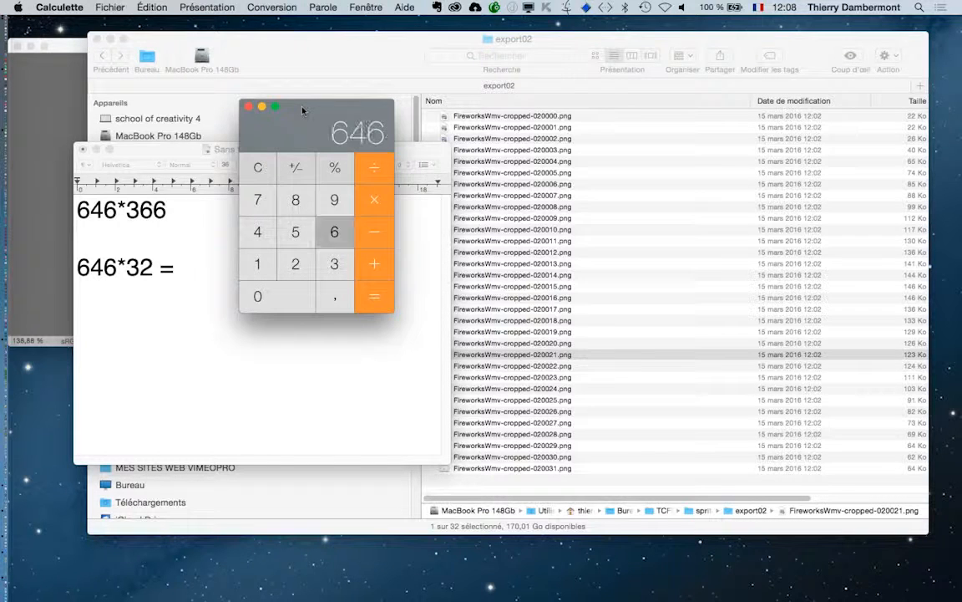
pyautogui.press('Return')
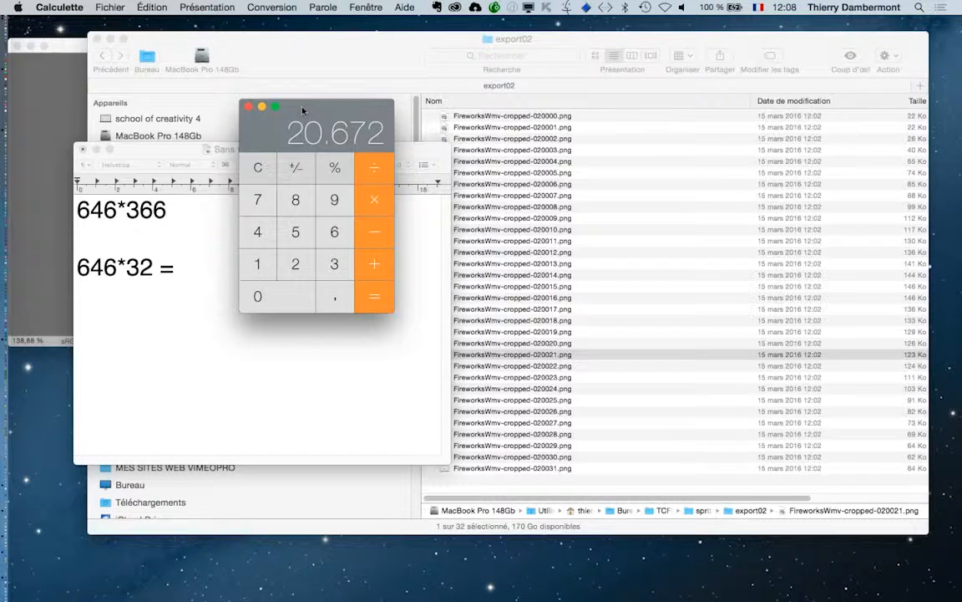
# Step: Move the calculator clear of the note and write the result 20672 after "646*32 ="
pyautogui.moveTo(304, 109); pyautogui.dragTo(590, 104)
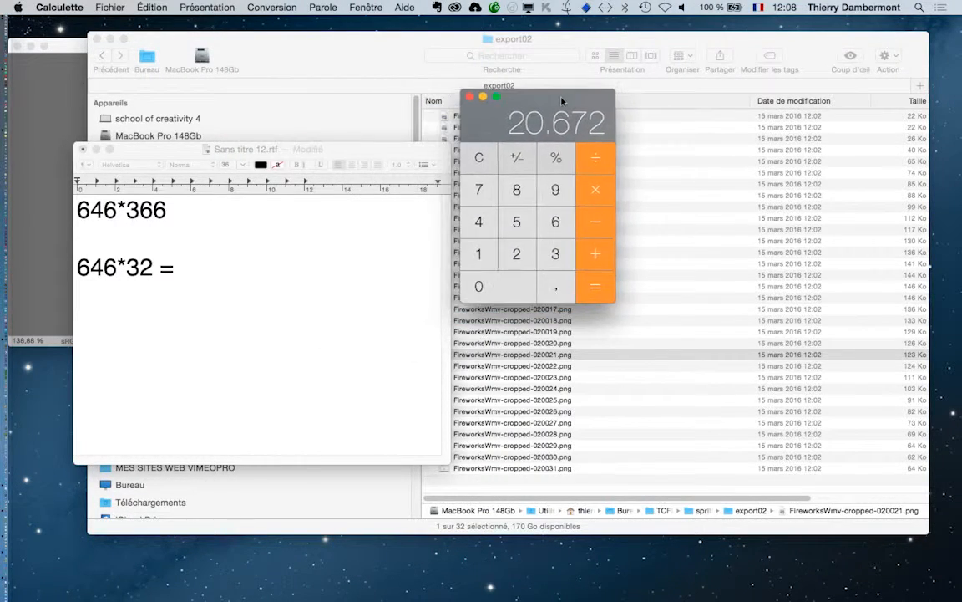
pyautogui.click(229, 269)
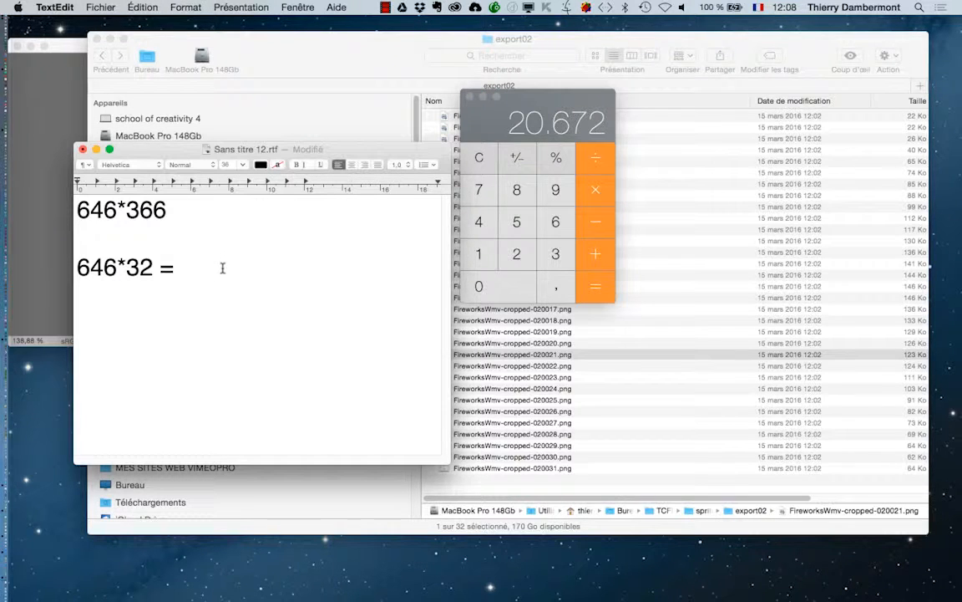
pyautogui.write('20672')
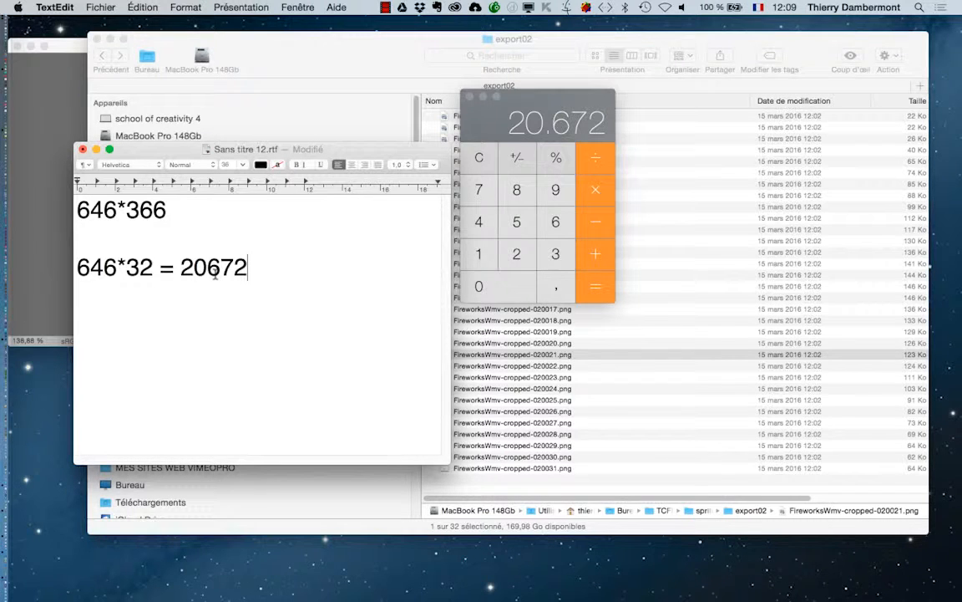
# Step: Reposition the note window and highlight the frame width, the multiplier 32 and the product in turn to review the calculation
pyautogui.moveTo(355, 152); pyautogui.dragTo(615, 177)
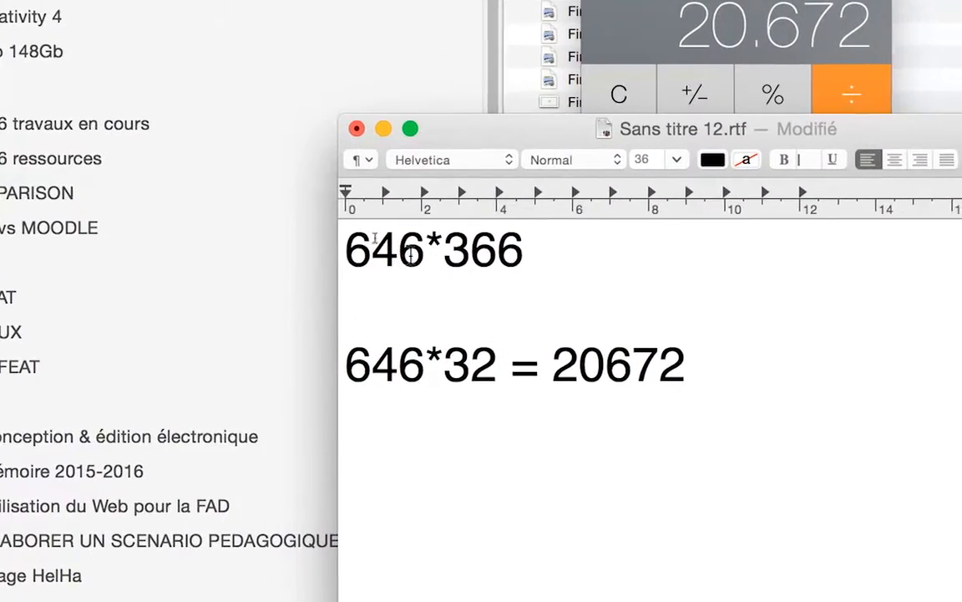
pyautogui.moveTo(422, 254); pyautogui.dragTo(343, 257)
pyautogui.click(417, 346)
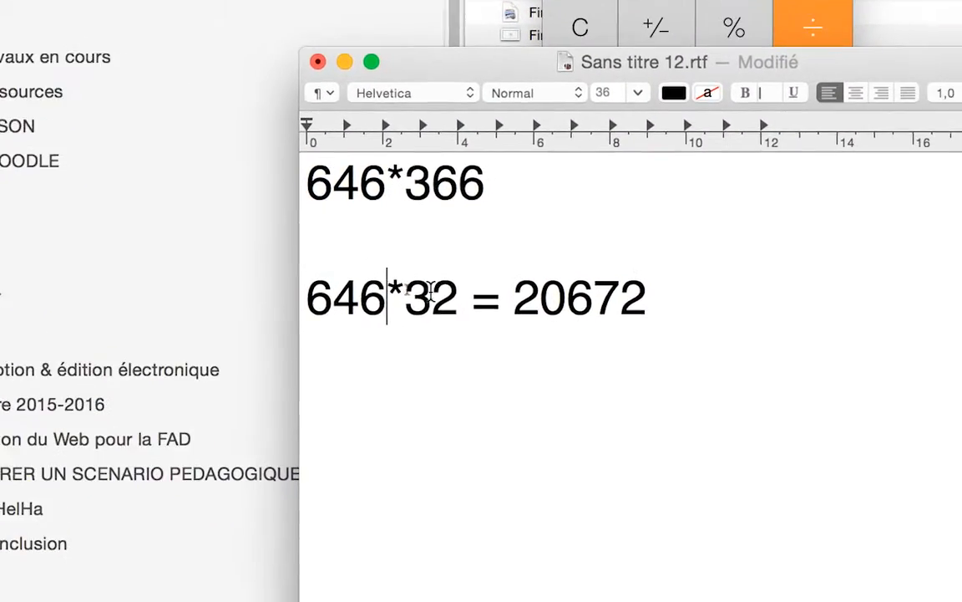
pyautogui.doubleClick(481, 307)
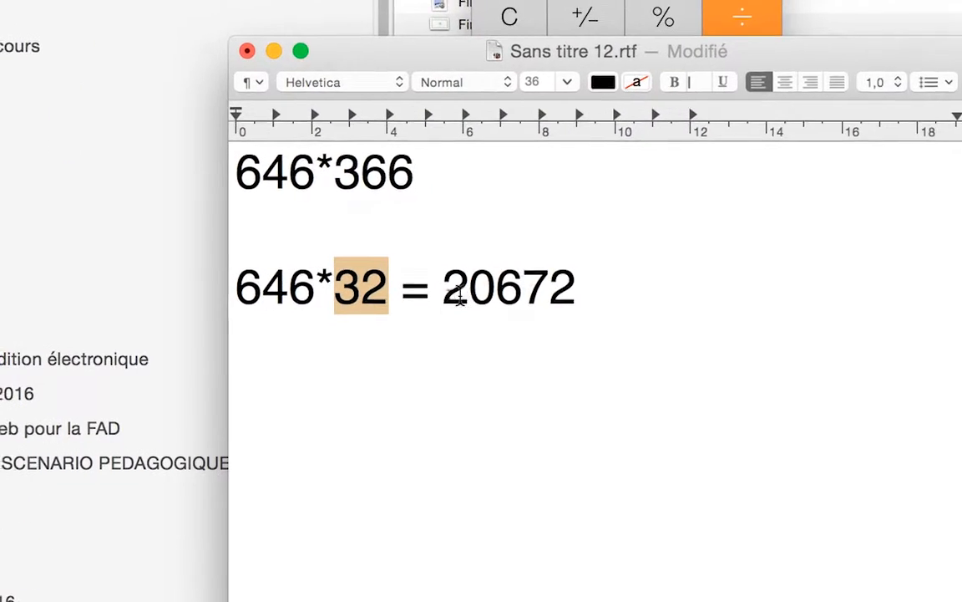
pyautogui.moveTo(490, 289); pyautogui.dragTo(601, 293)
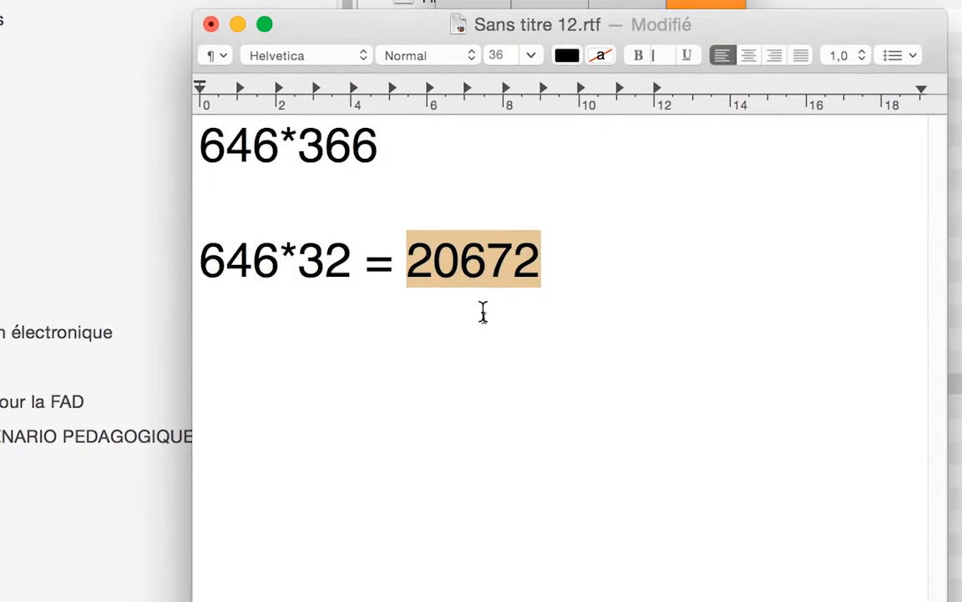
# Step: Add the sprite sheet dimensions "366*20672" on a new line below the multiplication, leaving one blank line
pyautogui.click(459, 335)
pyautogui.press('Return')
pyautogui.press('Return')
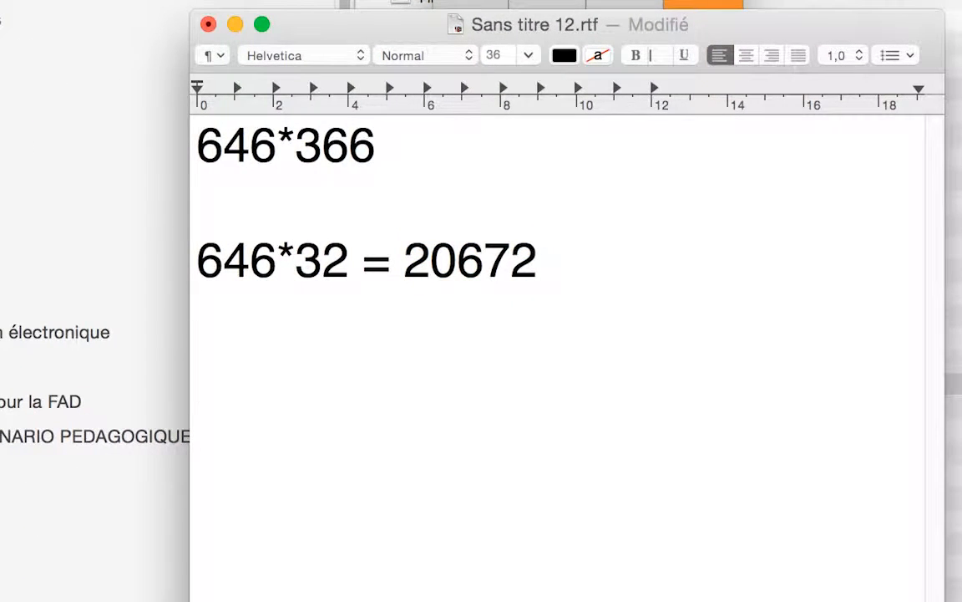
pyautogui.write('366')
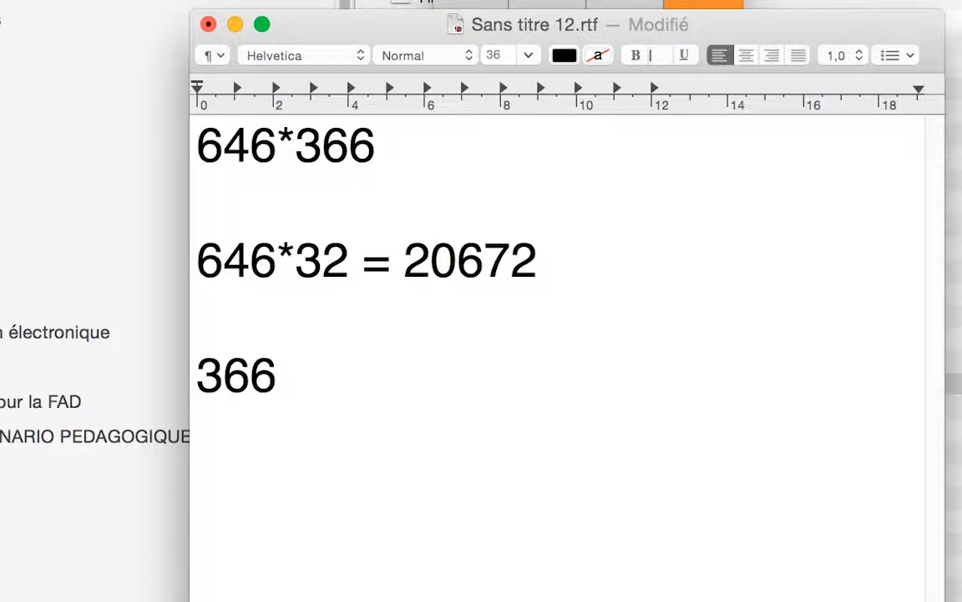
pyautogui.write('*20672')
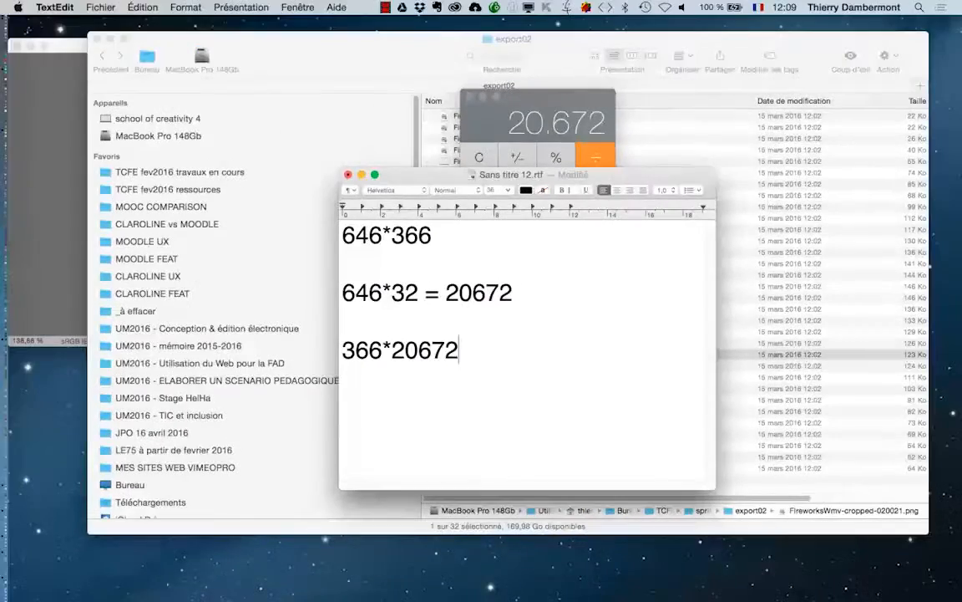
pyautogui.press('super+Tab')
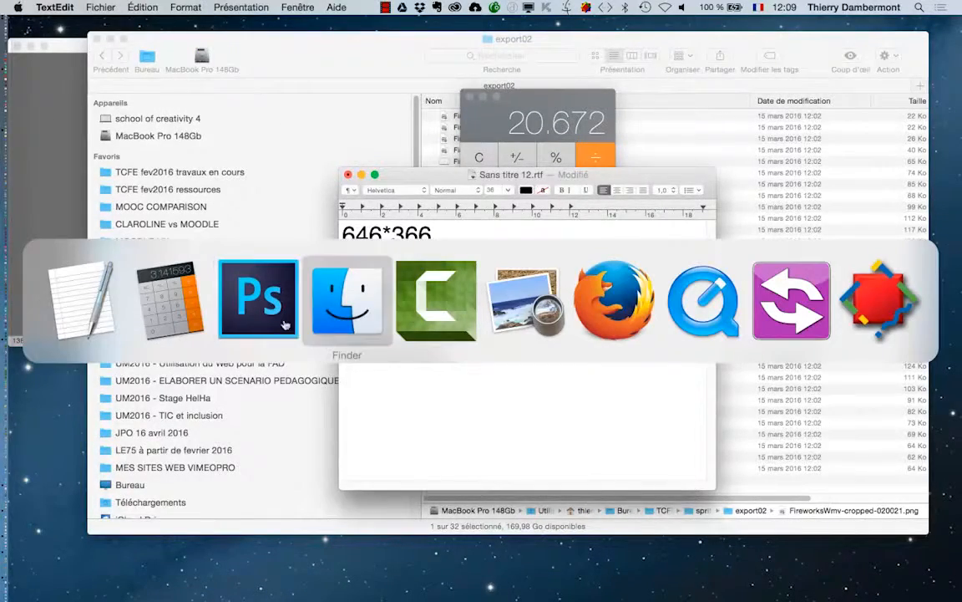
pyautogui.click(270, 323)
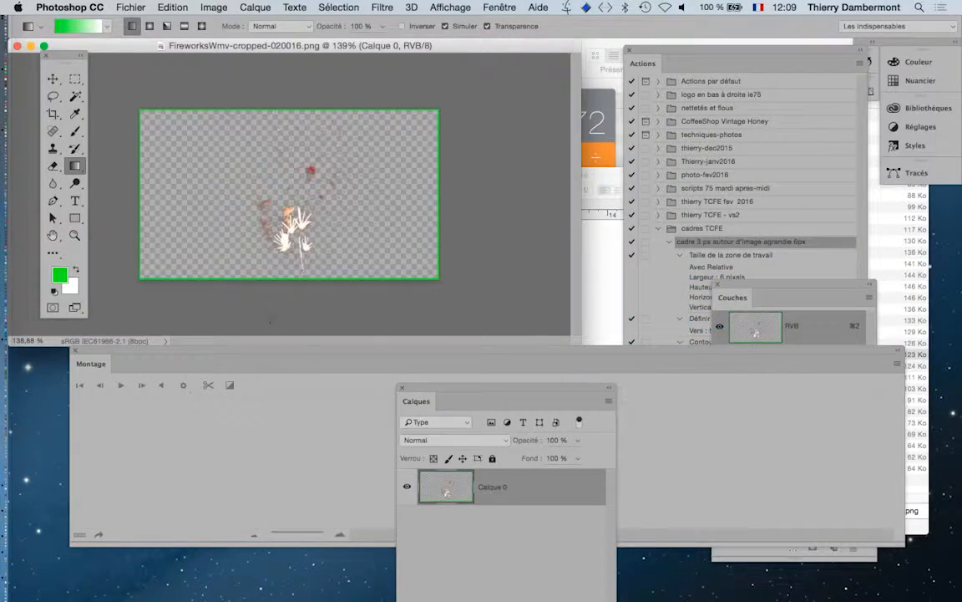
pyautogui.press('super+Tab')
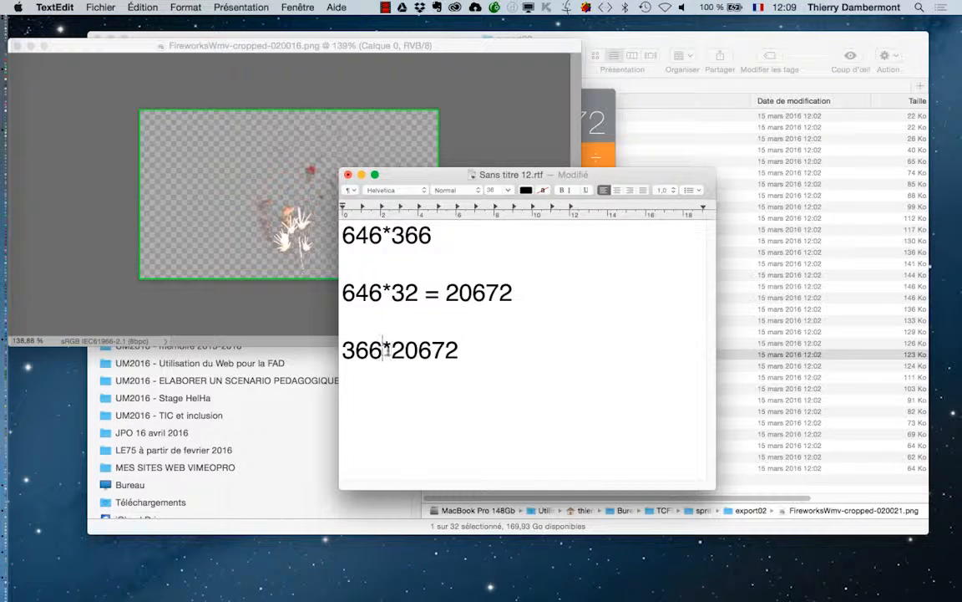
# Step: Rewrite the last line of the note as "20672*366" and highlight the frame height 366 and the multiplier 32 above it
pyautogui.moveTo(391, 351); pyautogui.dragTo(342, 351)
pyautogui.press('BackSpace')
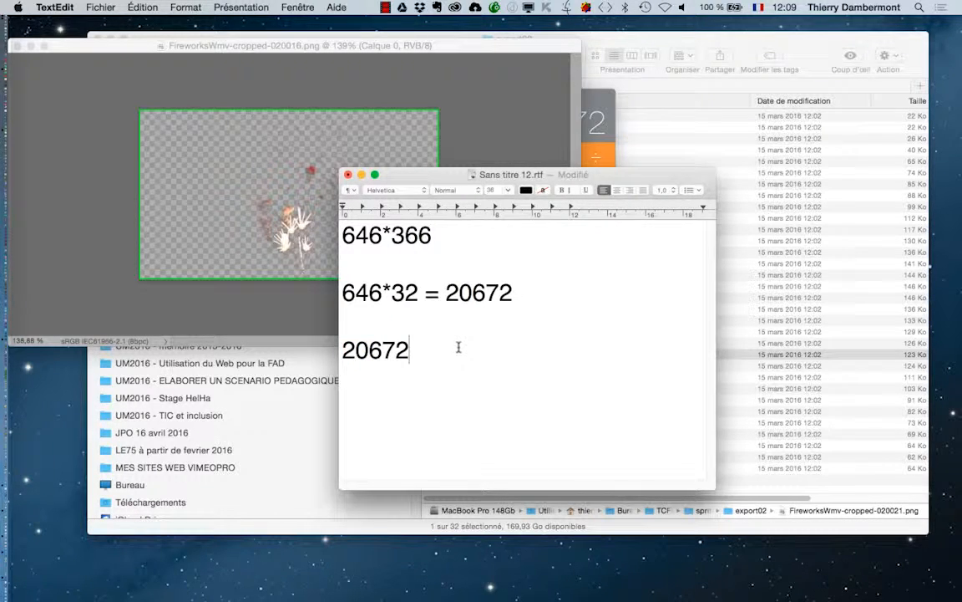
pyautogui.write('-366')
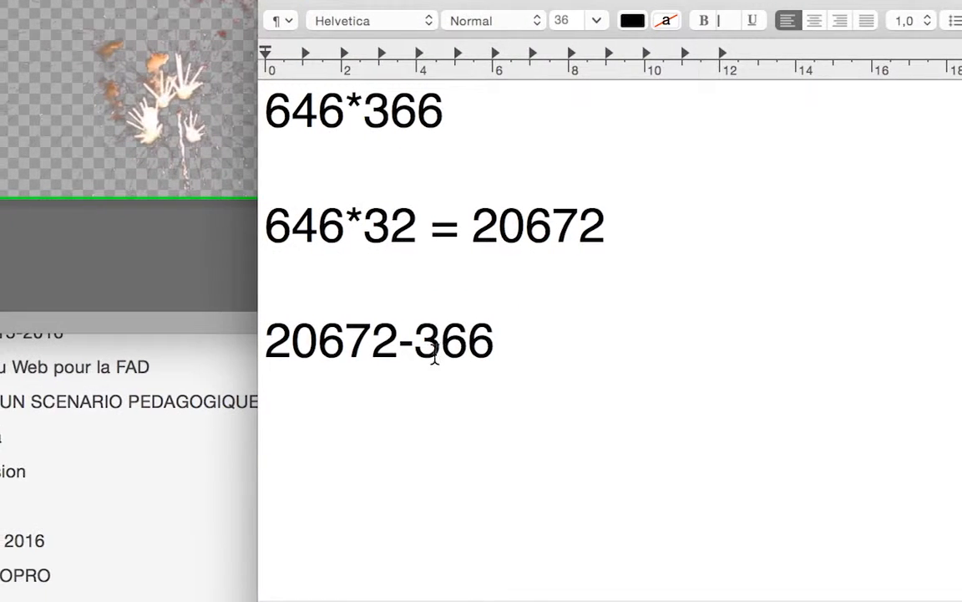
pyautogui.moveTo(364, 354); pyautogui.dragTo(373, 347)
pyautogui.write('*')
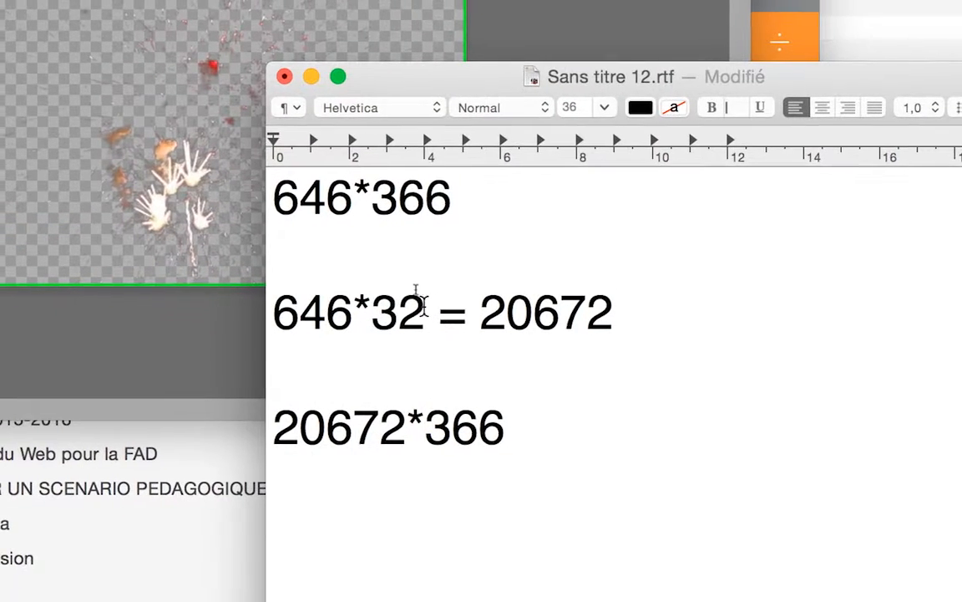
pyautogui.moveTo(426, 234); pyautogui.dragTo(390, 235)
pyautogui.moveTo(408, 311); pyautogui.dragTo(398, 307)
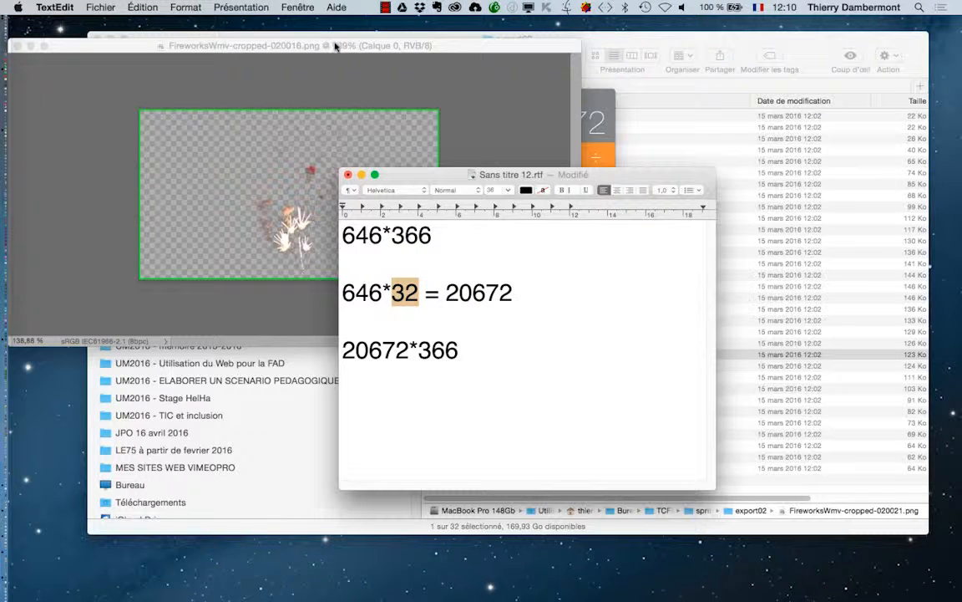
# Step: Switch to Photoshop and close the open frame image FireworksWmv-cropped-020016.png
pyautogui.click(340, 47)
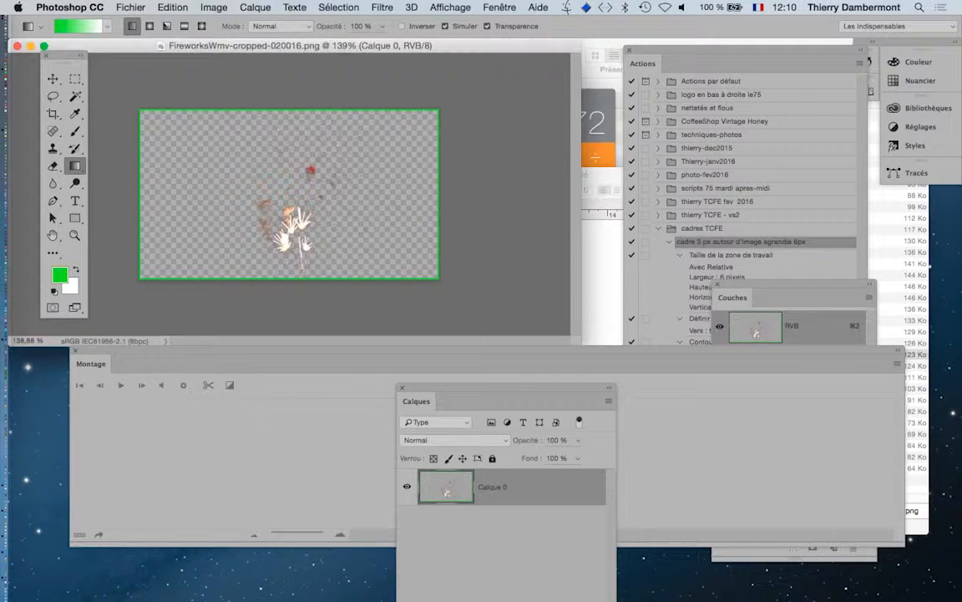
pyautogui.click(17, 46)
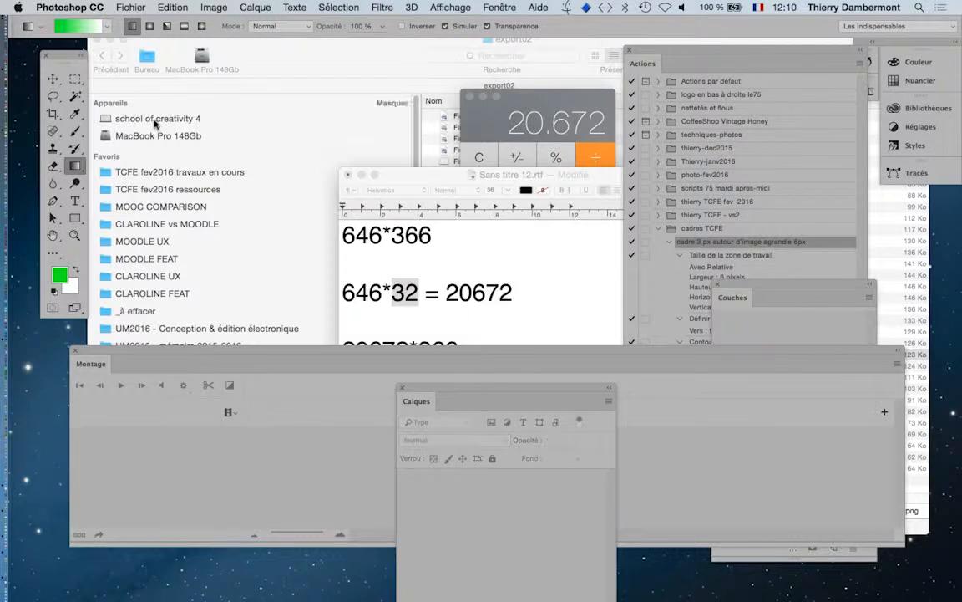
pyautogui.click(520, 321)
pyautogui.press('super+Tab')
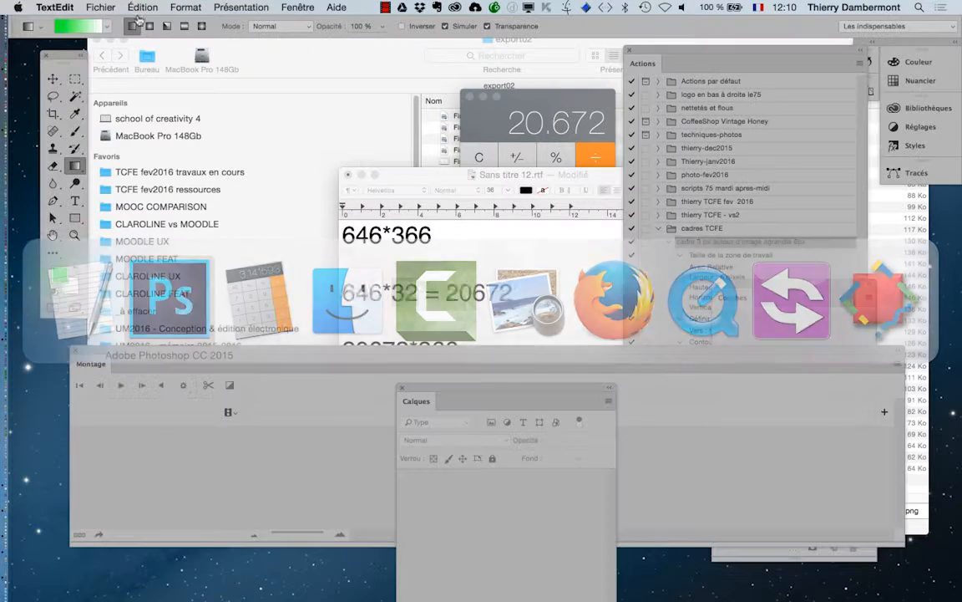
pyautogui.click(69, 7)
pyautogui.moveTo(131, 8)
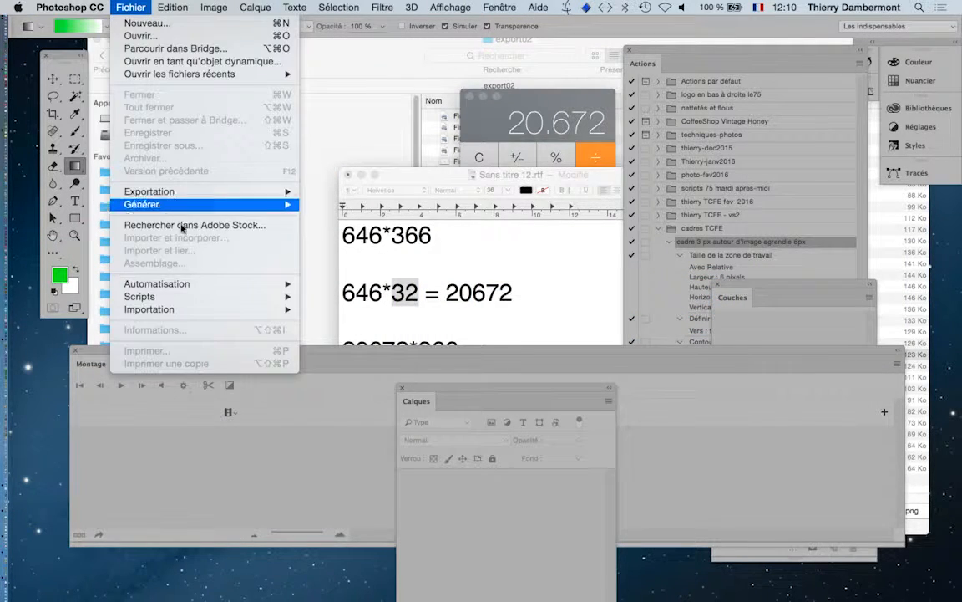
pyautogui.moveTo(180, 284)
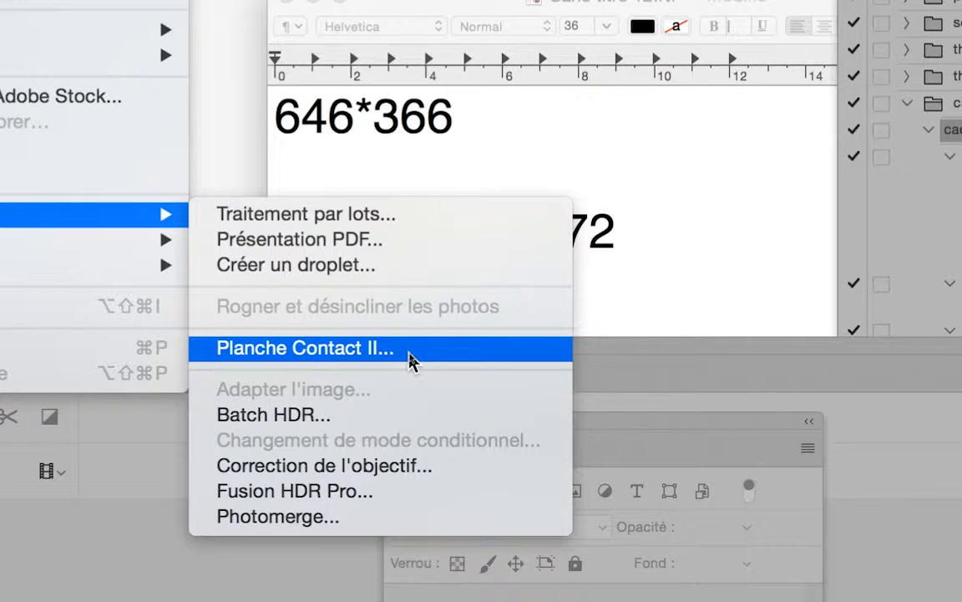
pyautogui.click(409, 359)
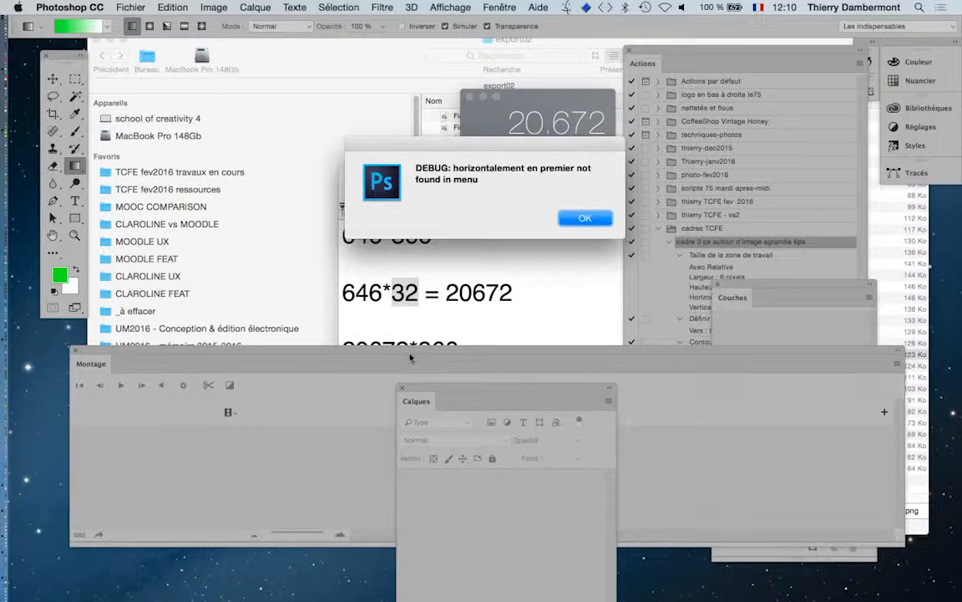
pyautogui.click(585, 219)
pyautogui.moveTo(482, 88); pyautogui.dragTo(399, 96)
pyautogui.click(539, 143)
# Step: Start the Planche Contact II automation, dismiss the debug message and set the thumbnail import order to "horiz. en premier"
pyautogui.click(131, 7)
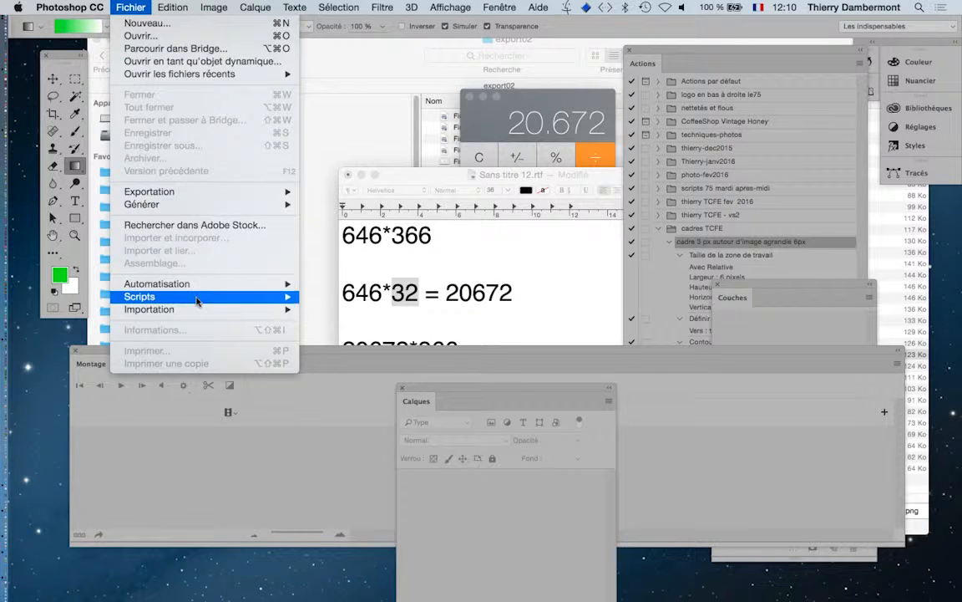
pyautogui.moveTo(200, 284)
pyautogui.click(355, 350)
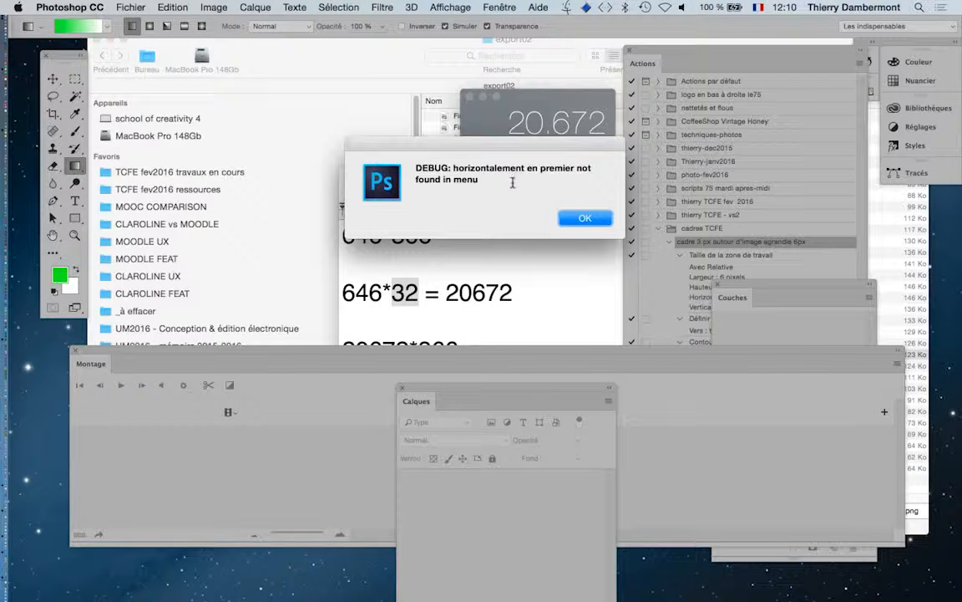
pyautogui.click(584, 217)
pyautogui.moveTo(495, 90); pyautogui.dragTo(361, 78)
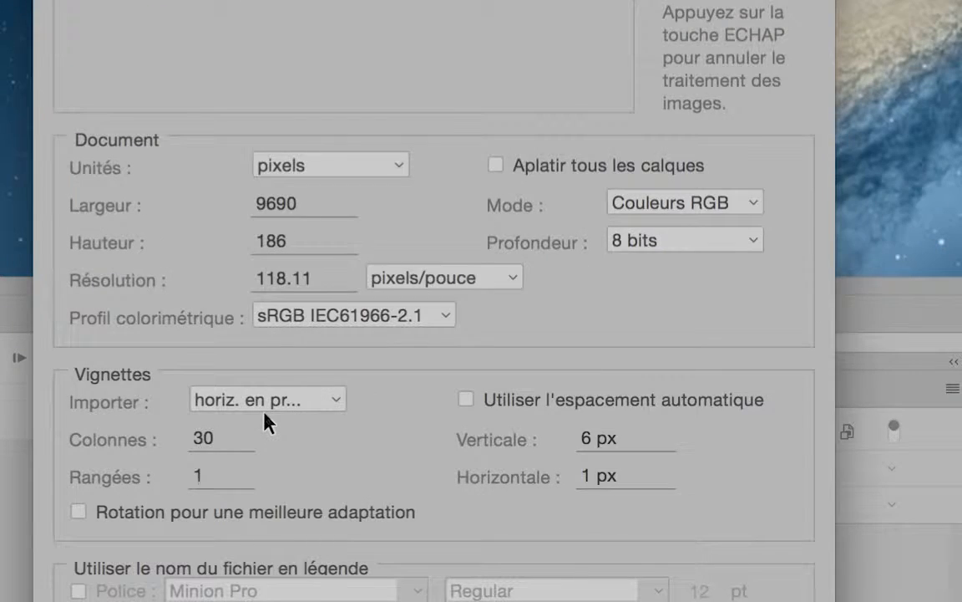
pyautogui.click(265, 409)
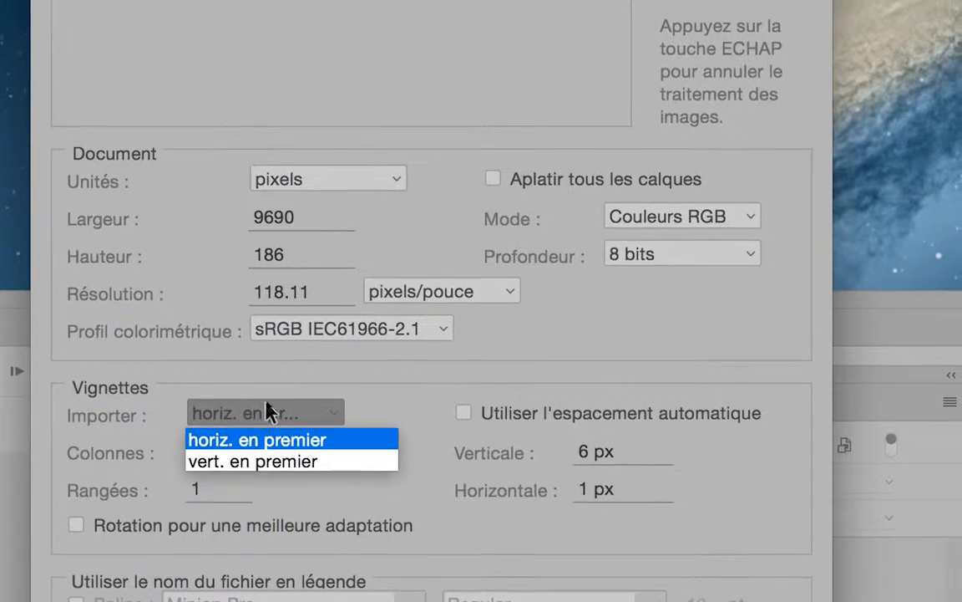
pyautogui.click(267, 436)
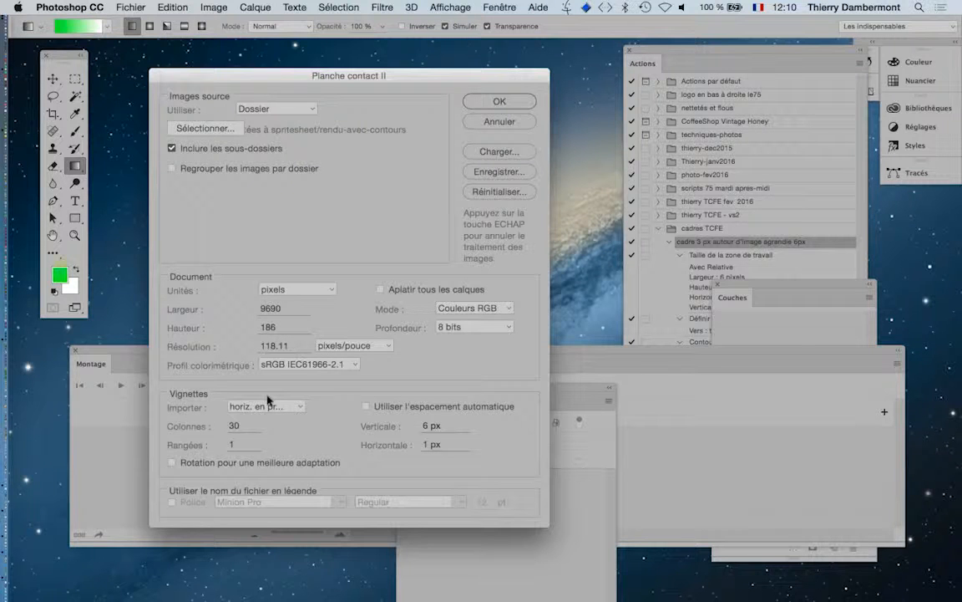
# Step: Arrange the Planche contact II dialog and the TextEdit note side by side so the calculated dimensions stay readable
pyautogui.moveTo(183, 87); pyautogui.dragTo(580, 88)
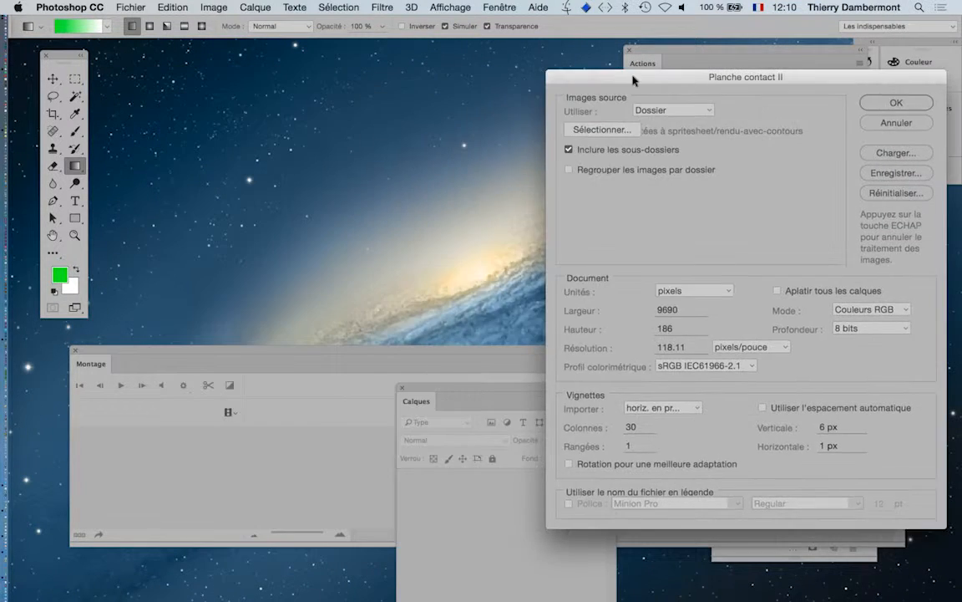
pyautogui.press('super+Tab')
pyautogui.click(177, 310)
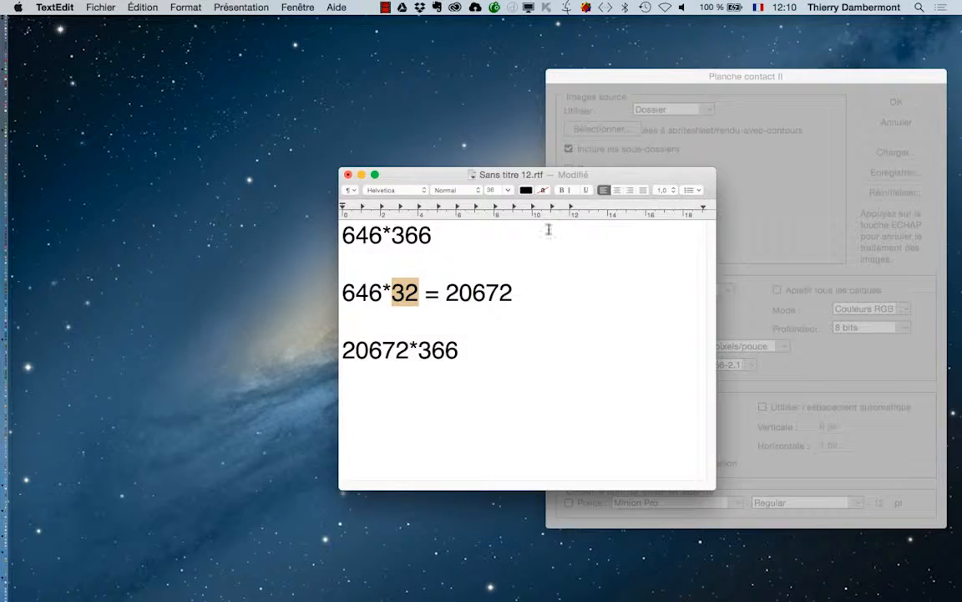
pyautogui.moveTo(565, 177); pyautogui.dragTo(350, 39)
pyautogui.click(619, 92)
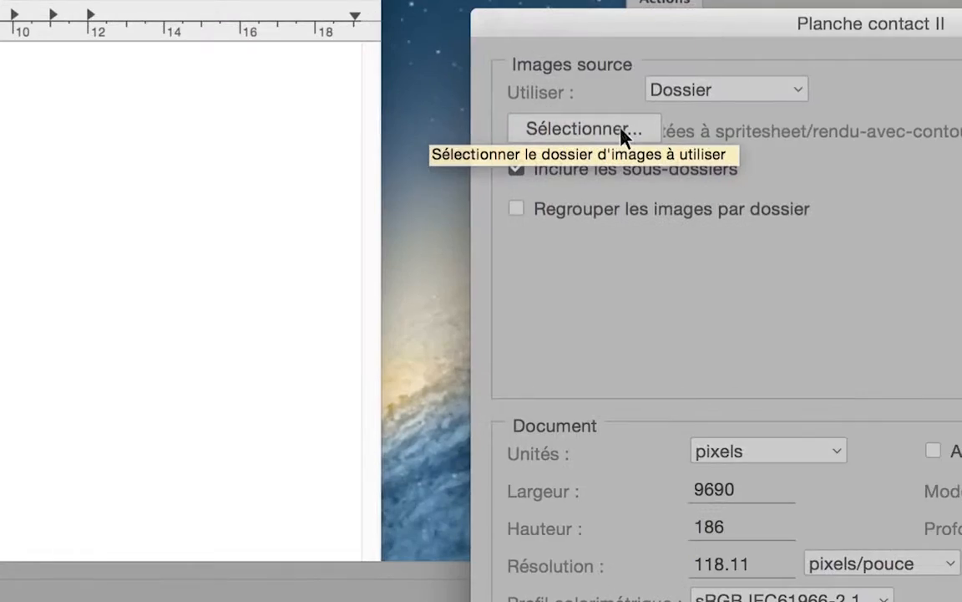
# Step: Choose the export02 folder in "TCFE fev2016 travaux en cours", under "sprites au départ de videos", as the contact sheet's image source
pyautogui.click(621, 131)
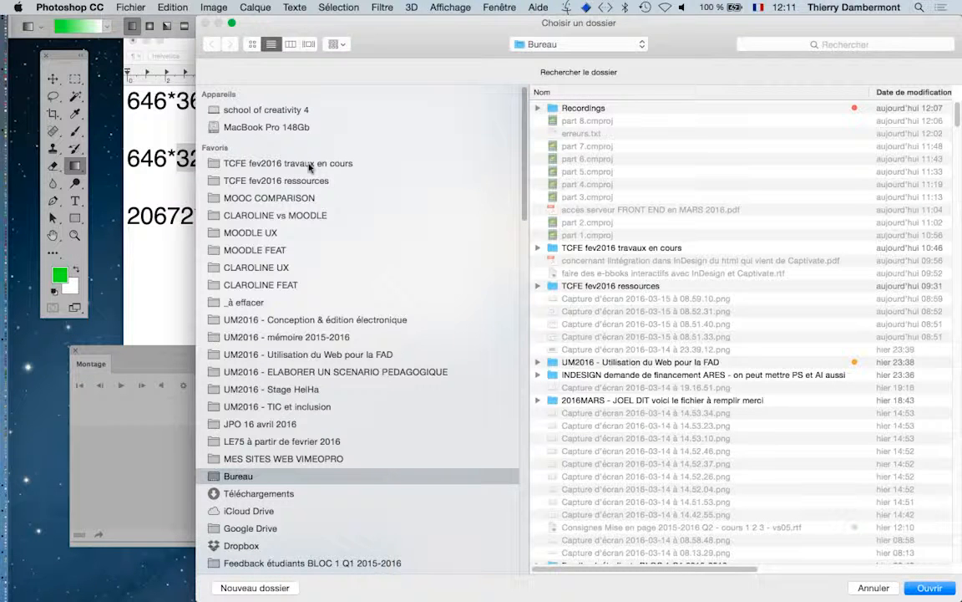
pyautogui.click(310, 164)
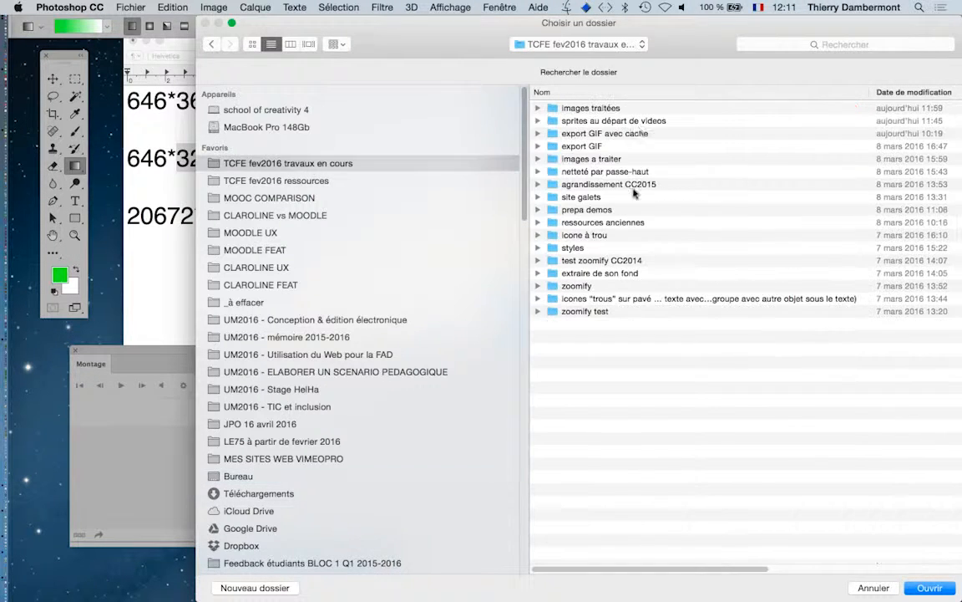
pyautogui.doubleClick(636, 127)
pyautogui.doubleClick(606, 108)
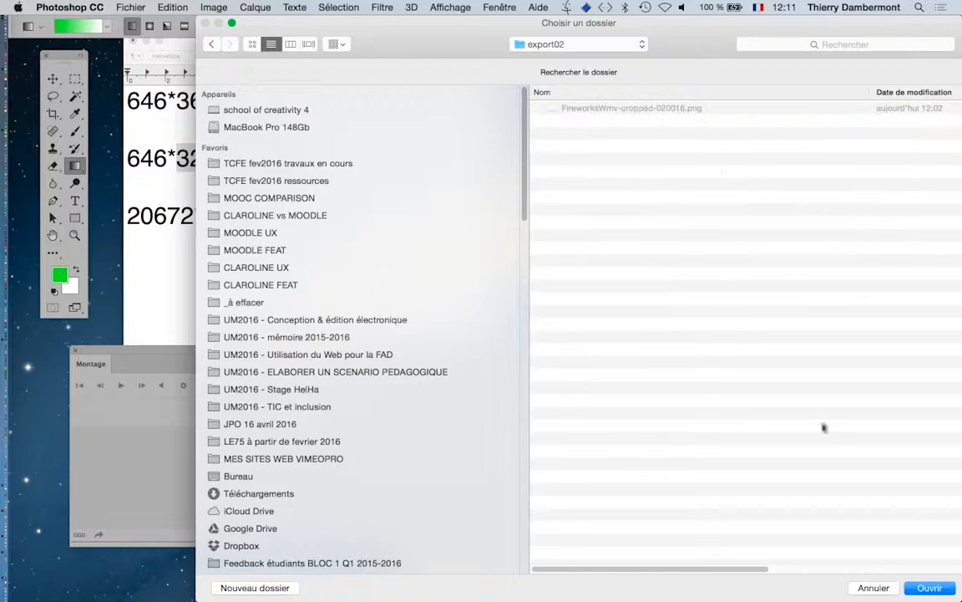
pyautogui.click(941, 586)
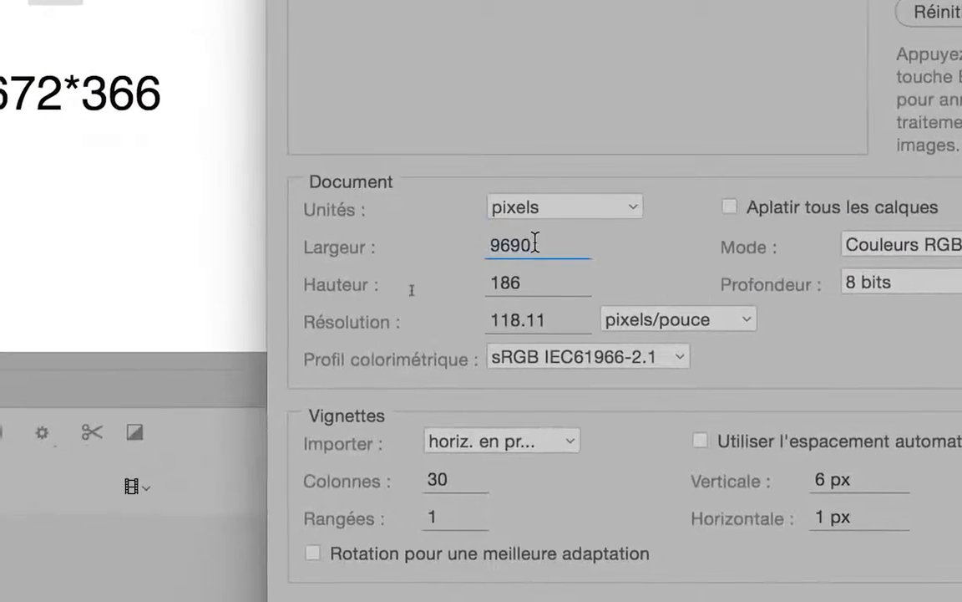
# Step: Set the contact sheet document's width to 20672 pixels and its resolution to 366 pixels/pouce
pyautogui.doubleClick(526, 249)
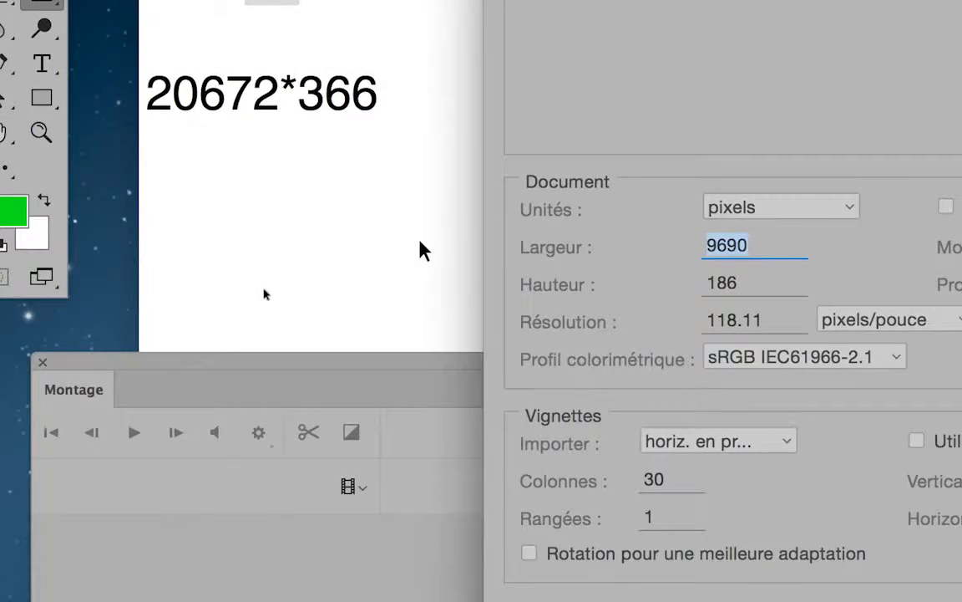
pyautogui.write('20672')
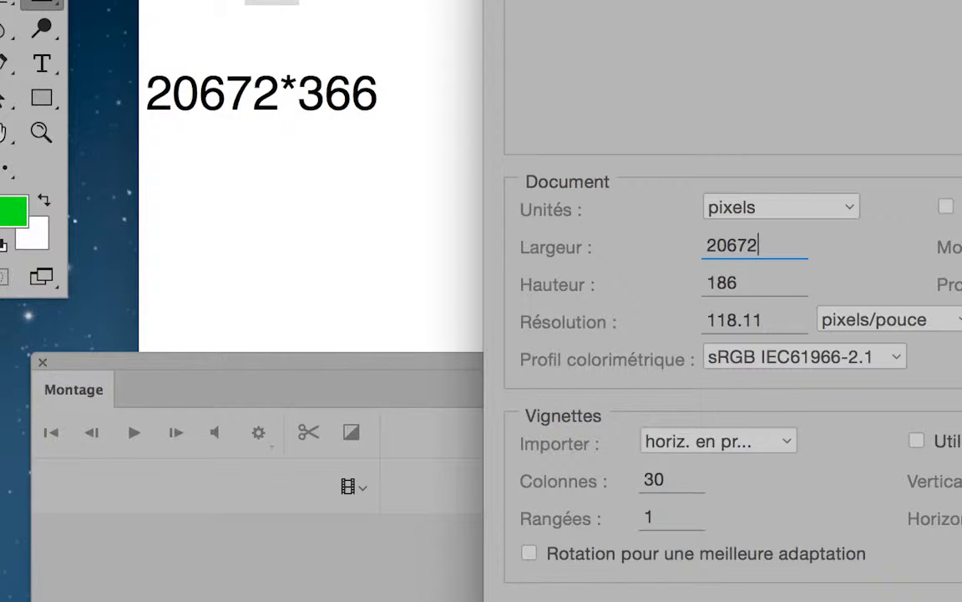
pyautogui.press('Tab')
pyautogui.press('Tab')
pyautogui.write('36')
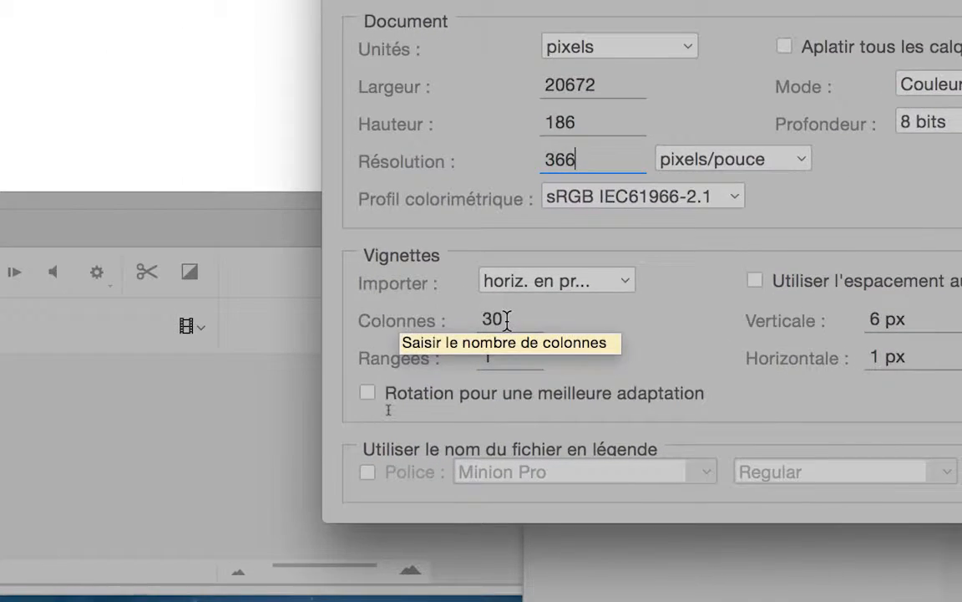
pyautogui.click(236, 440)
# Step: Set the thumbnail grid to 32 columns and check the setting of 1 row
pyautogui.doubleClick(501, 320)
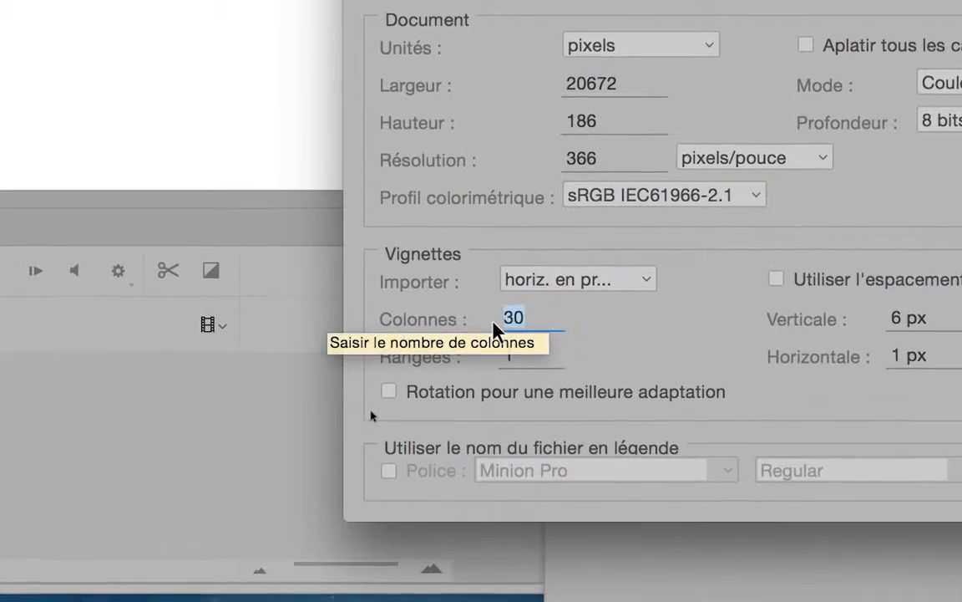
pyautogui.write('32')
pyautogui.doubleClick(508, 319)
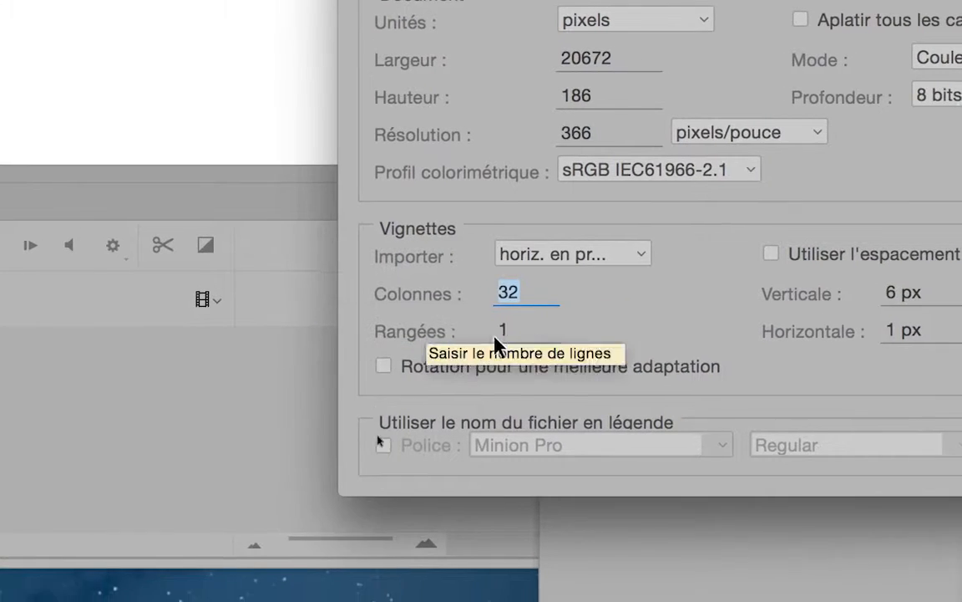
pyautogui.doubleClick(504, 330)
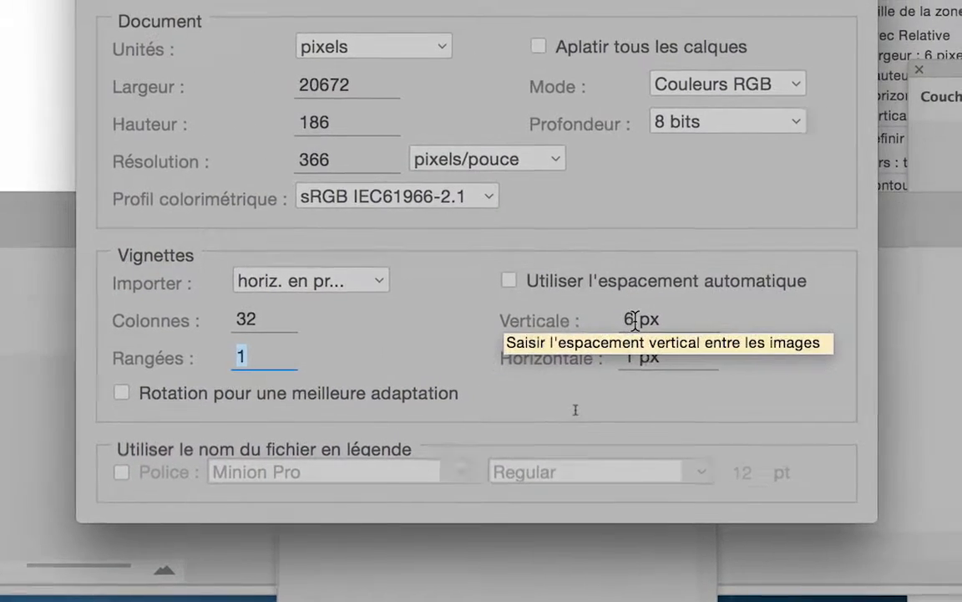
# Step: Set the vertical spacing between the thumbnails to 1 px
pyautogui.click(800, 283)
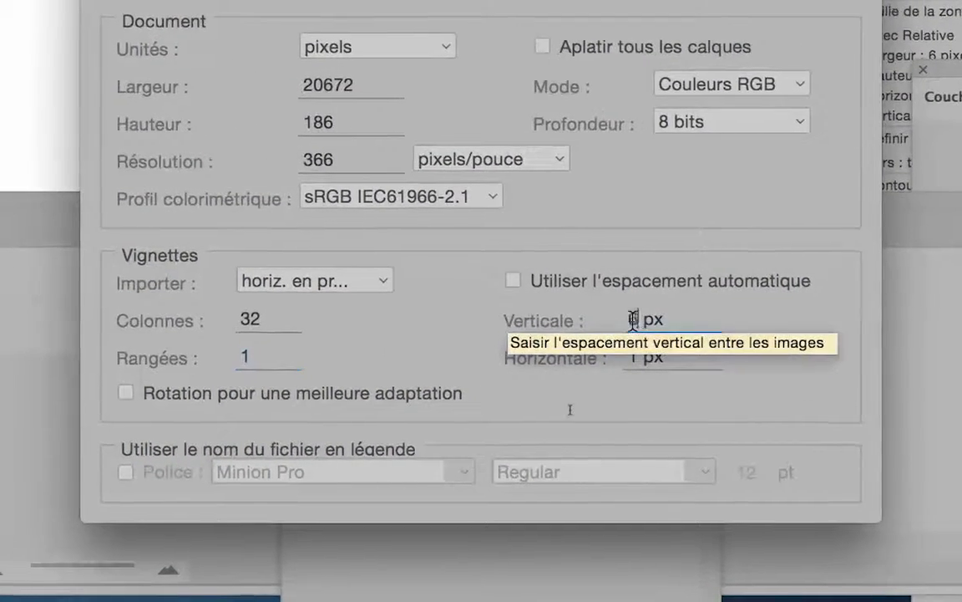
pyautogui.doubleClick(633, 319)
pyautogui.write('1')
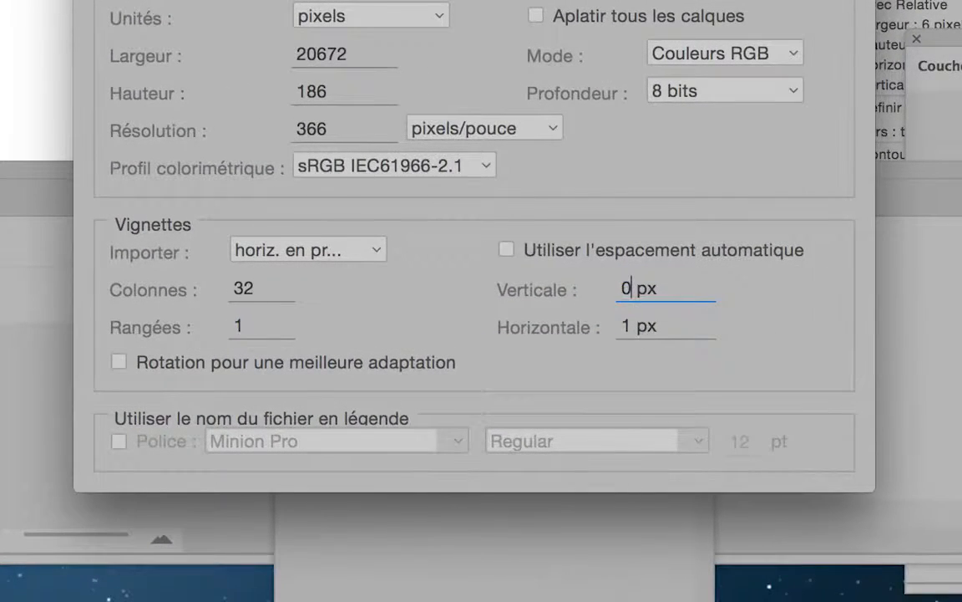
pyautogui.press('Tab')
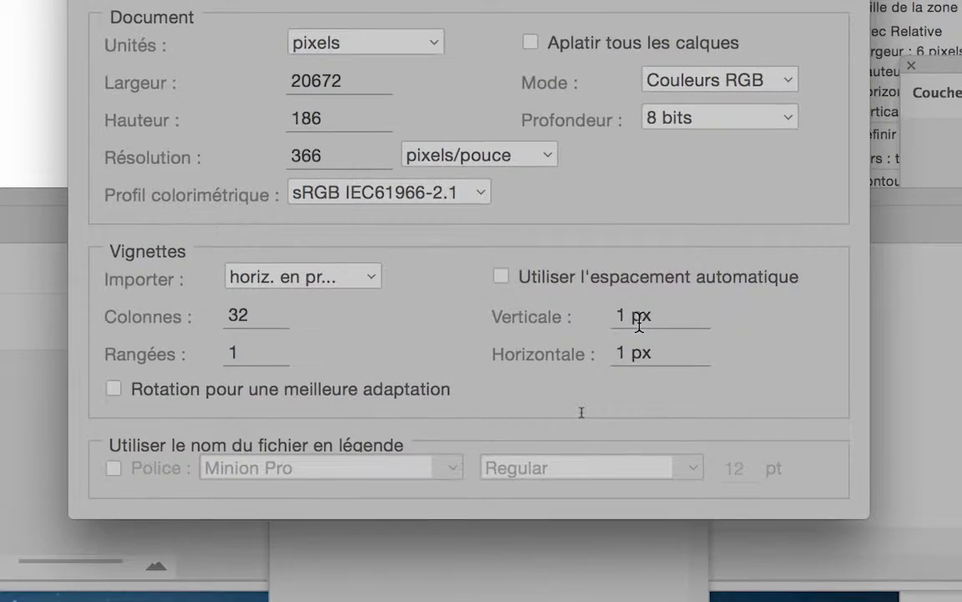
pyautogui.doubleClick(628, 290)
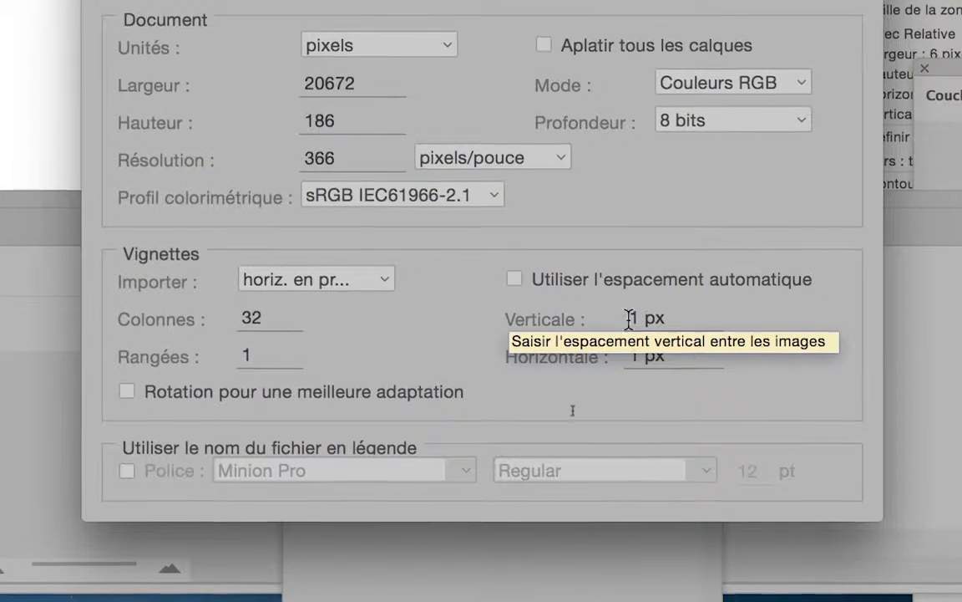
# Step: Set the contact sheet document's height to 366 pixels and its resolution to 72 pixels/pouce
pyautogui.click(678, 324)
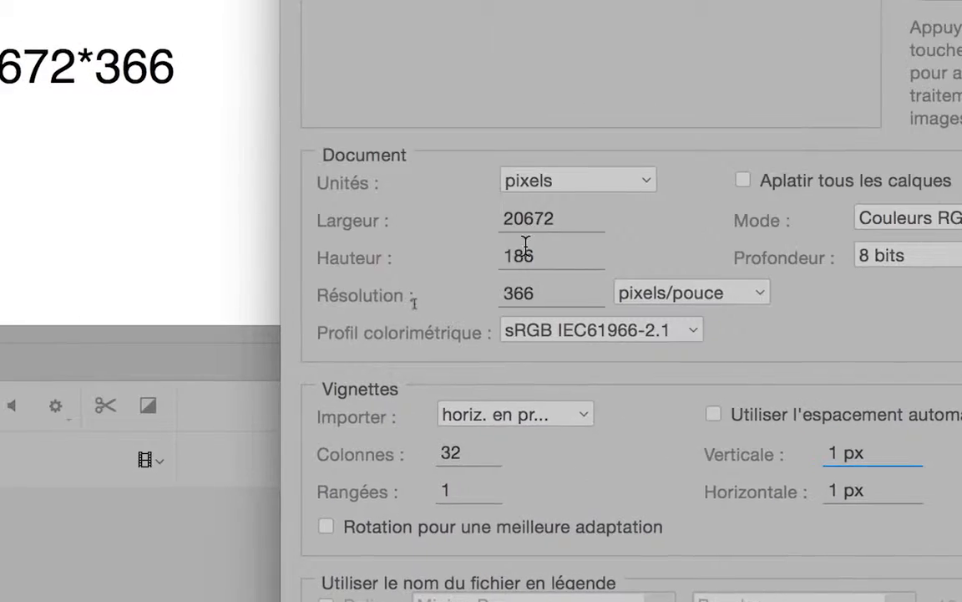
pyautogui.moveTo(301, 117); pyautogui.dragTo(279, 116)
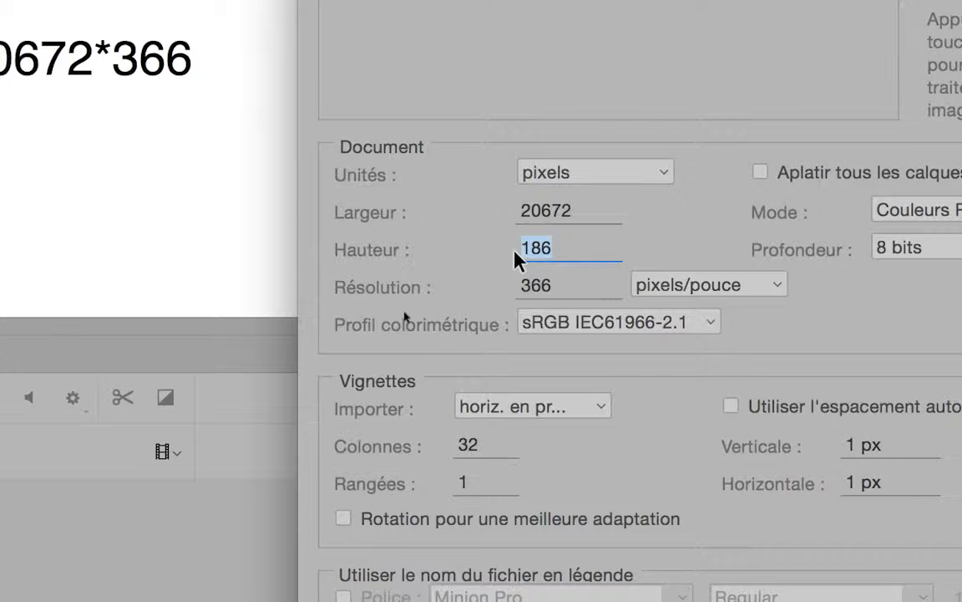
pyautogui.write('366')
pyautogui.moveTo(568, 249); pyautogui.dragTo(505, 258)
pyautogui.press('Tab')
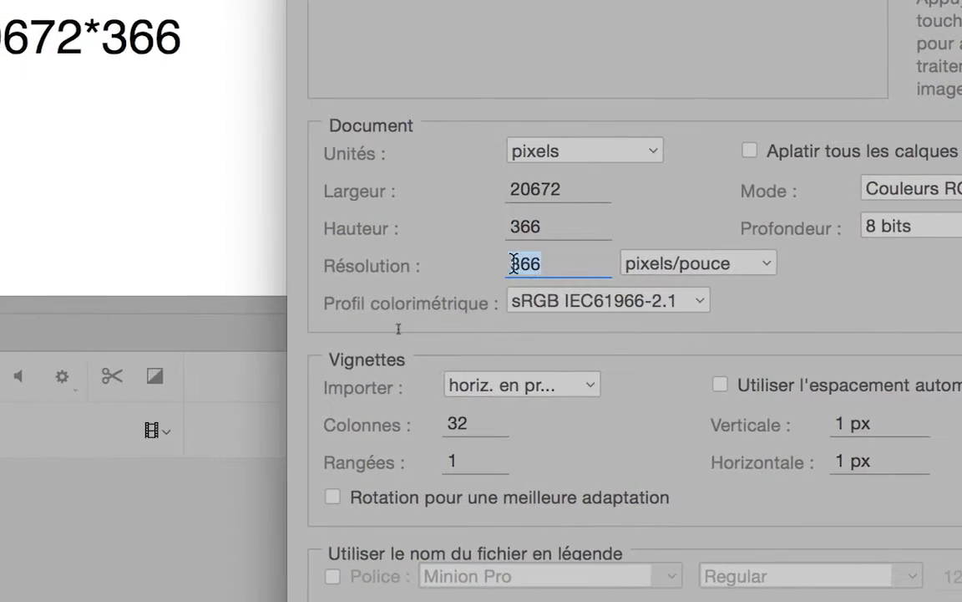
pyautogui.write('72')
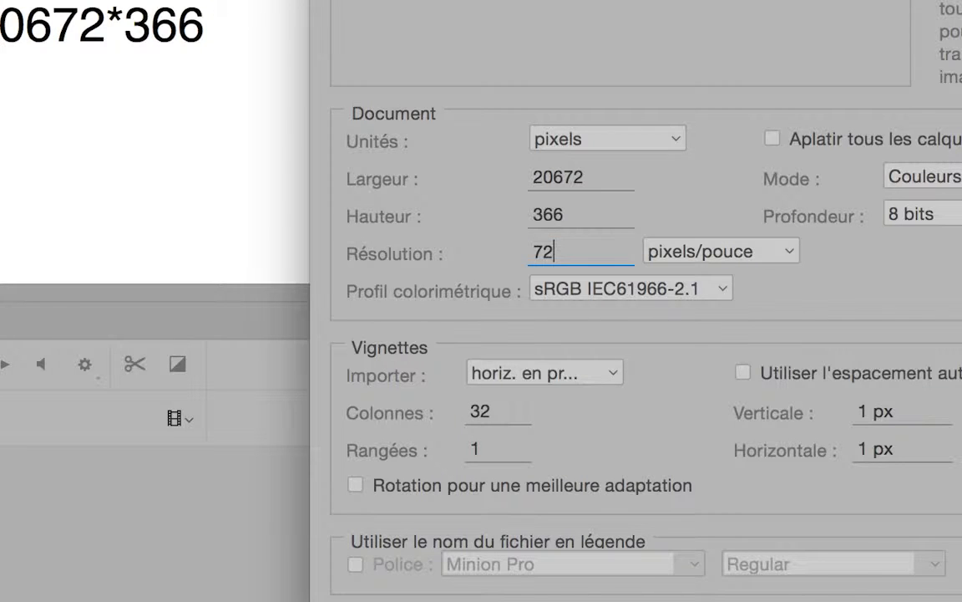
pyautogui.moveTo(578, 218); pyautogui.dragTo(531, 215)
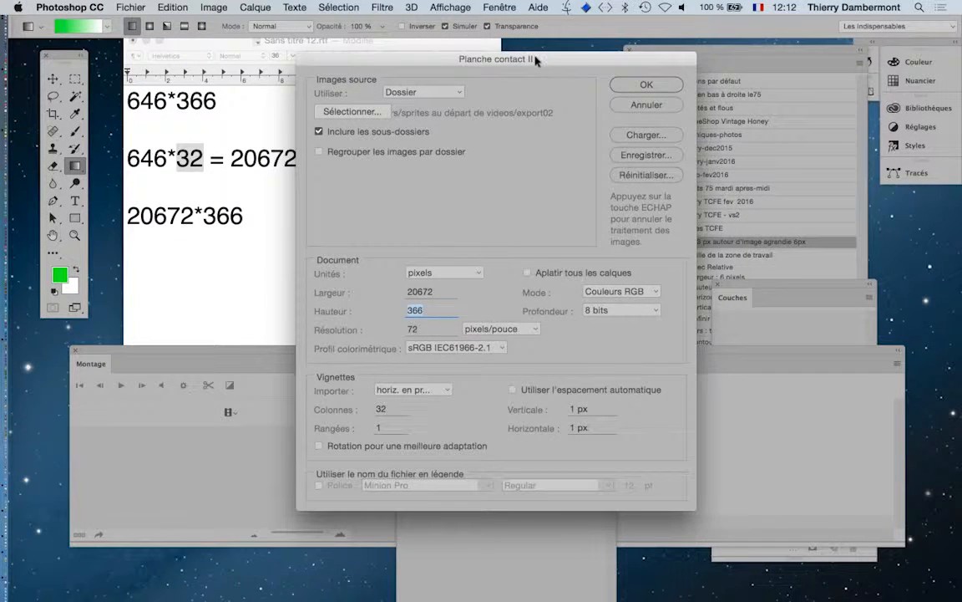
pyautogui.moveTo(535, 60); pyautogui.dragTo(645, 40)
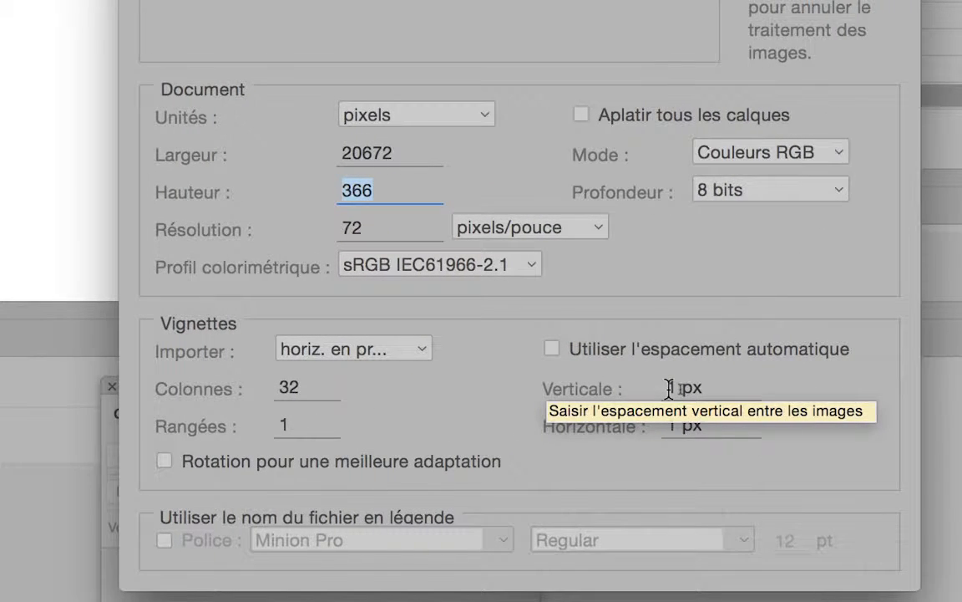
# Step: Set both the vertical and the horizontal spacing between the thumbnails to 2 px
pyautogui.doubleClick(669, 388)
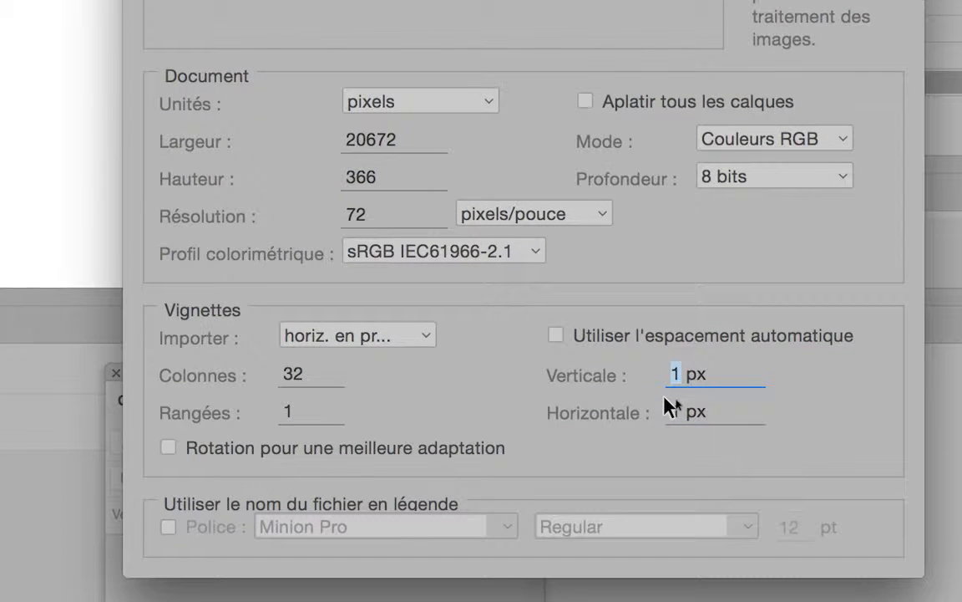
pyautogui.write('2')
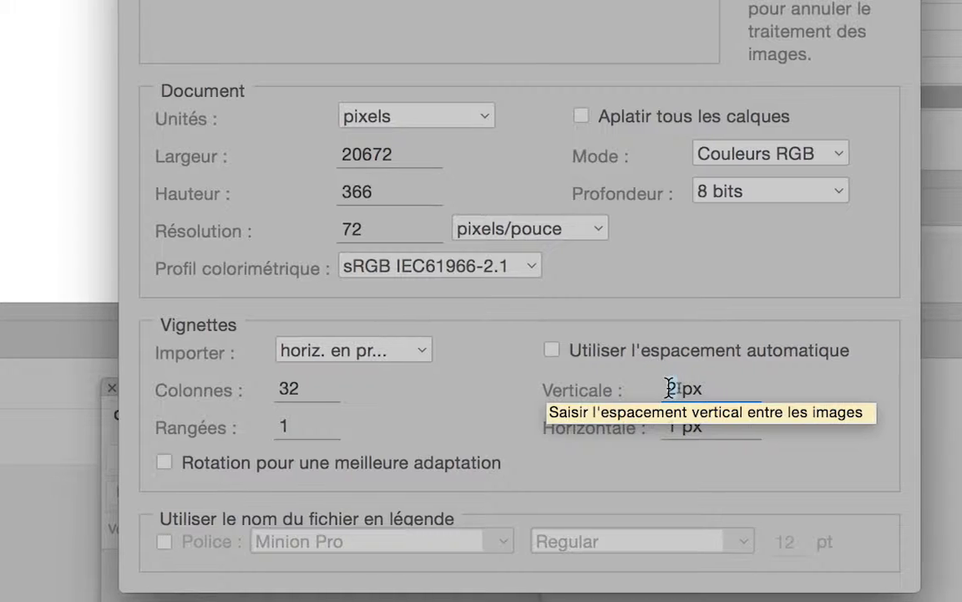
pyautogui.doubleClick(671, 387)
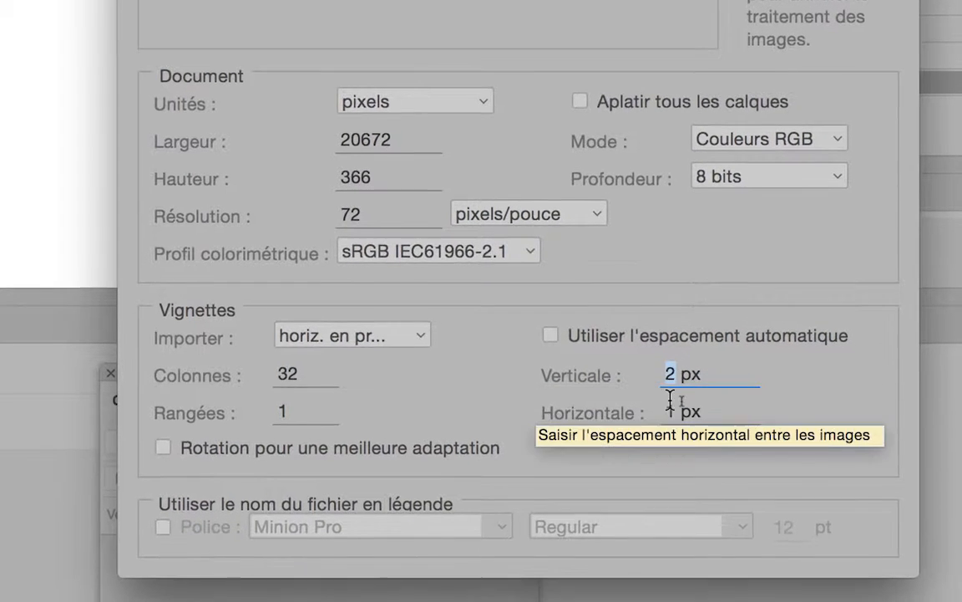
pyautogui.doubleClick(672, 420)
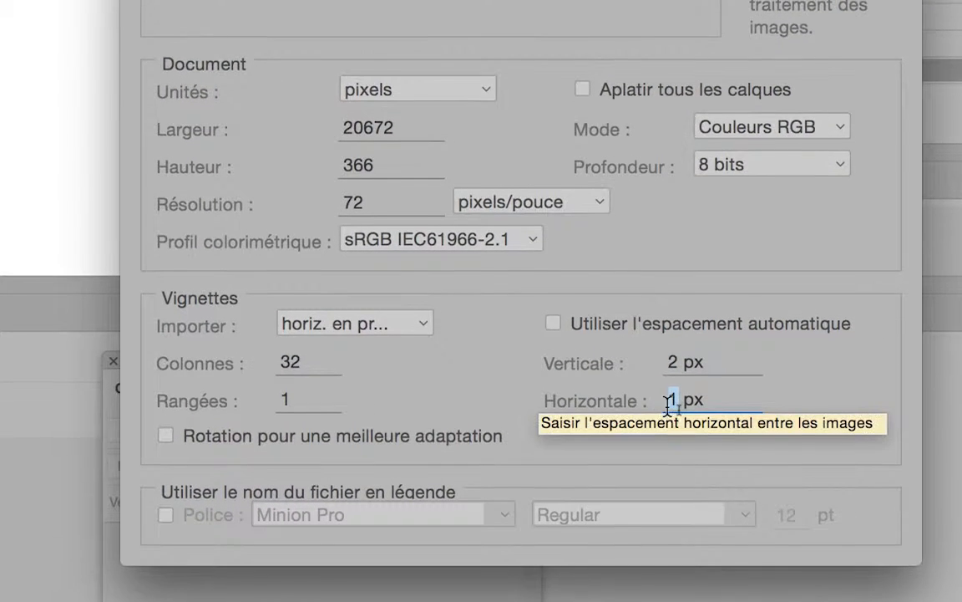
pyautogui.write('2')
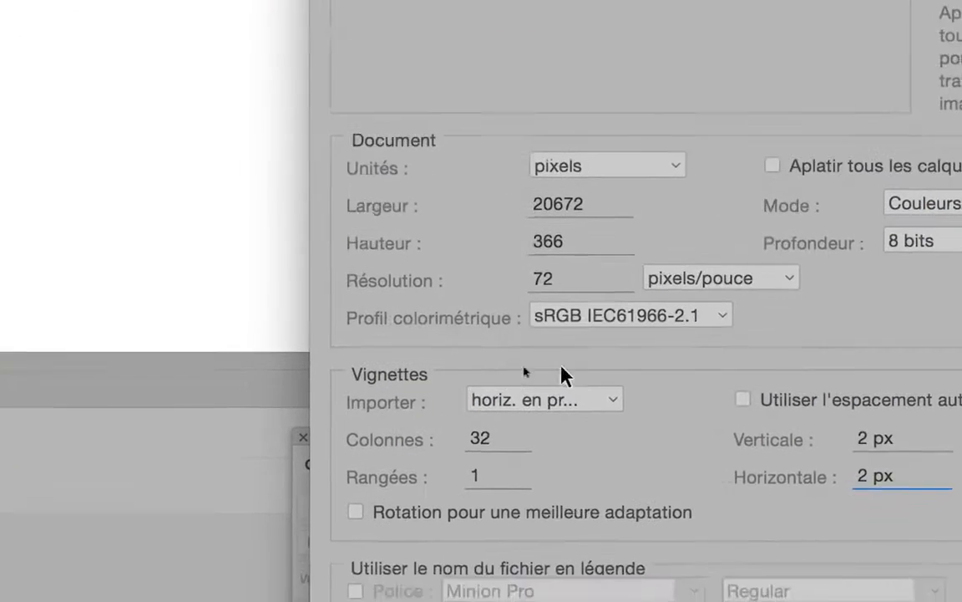
# Step: Check the thumbnail grid of 32 columns, 1 row and horizontal-first placement, and generate the contact sheet
pyautogui.click(518, 433)
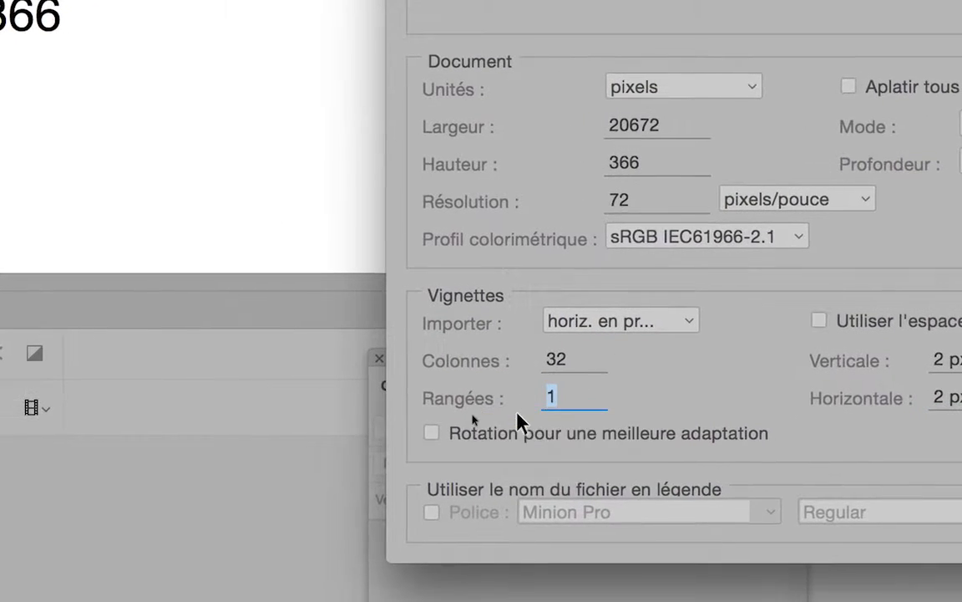
pyautogui.click(559, 388)
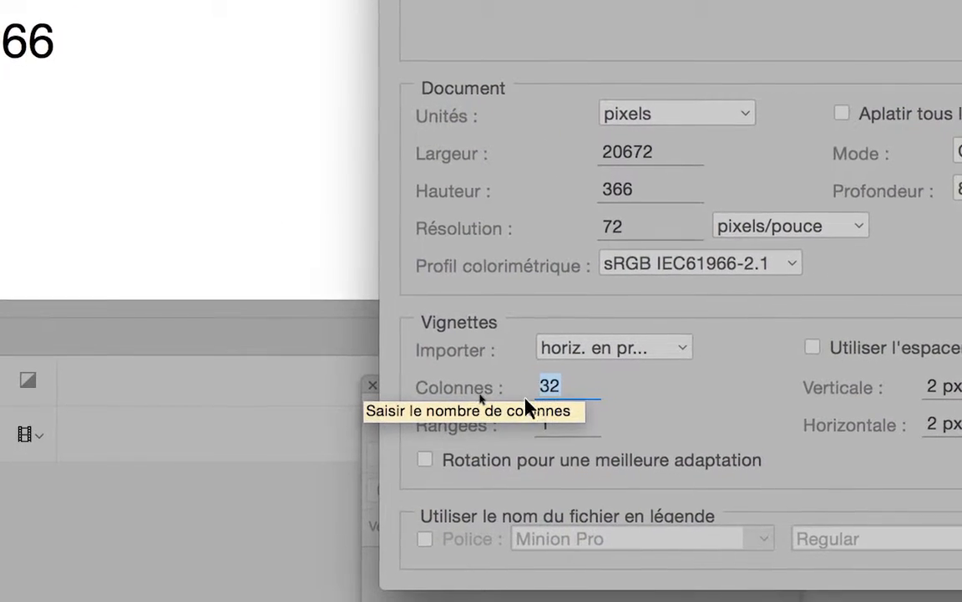
pyautogui.click(576, 364)
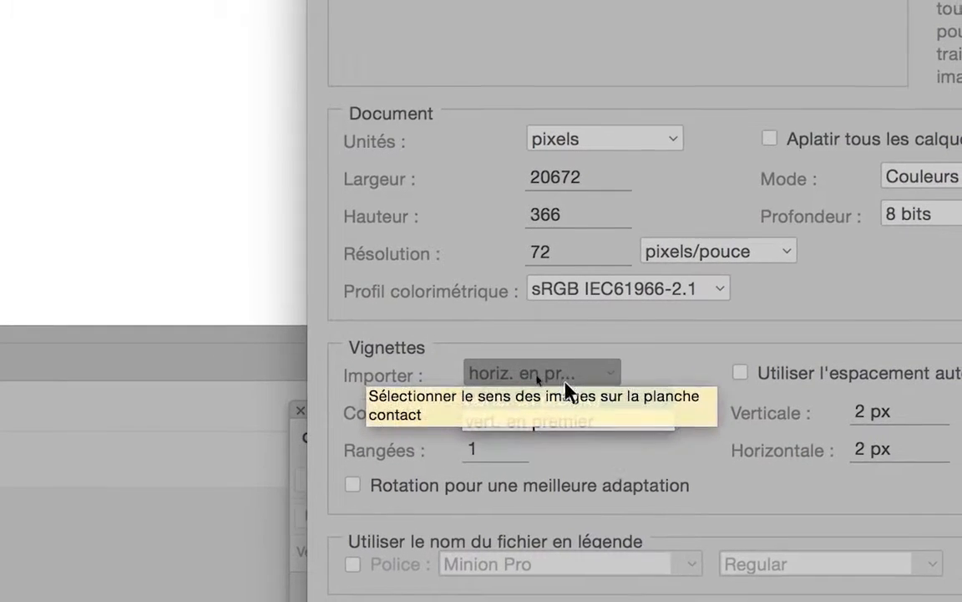
pyautogui.click(573, 388)
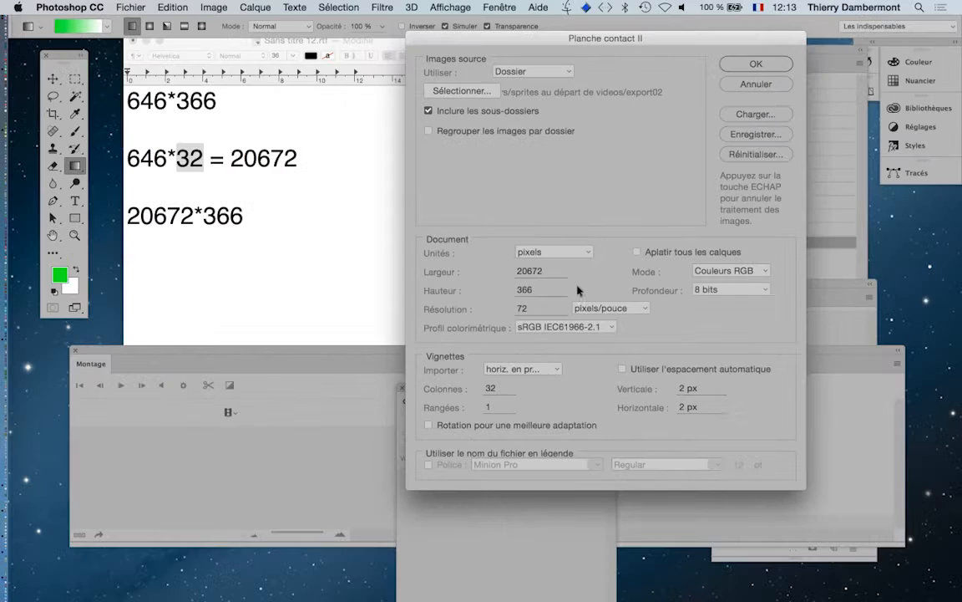
pyautogui.click(754, 62)
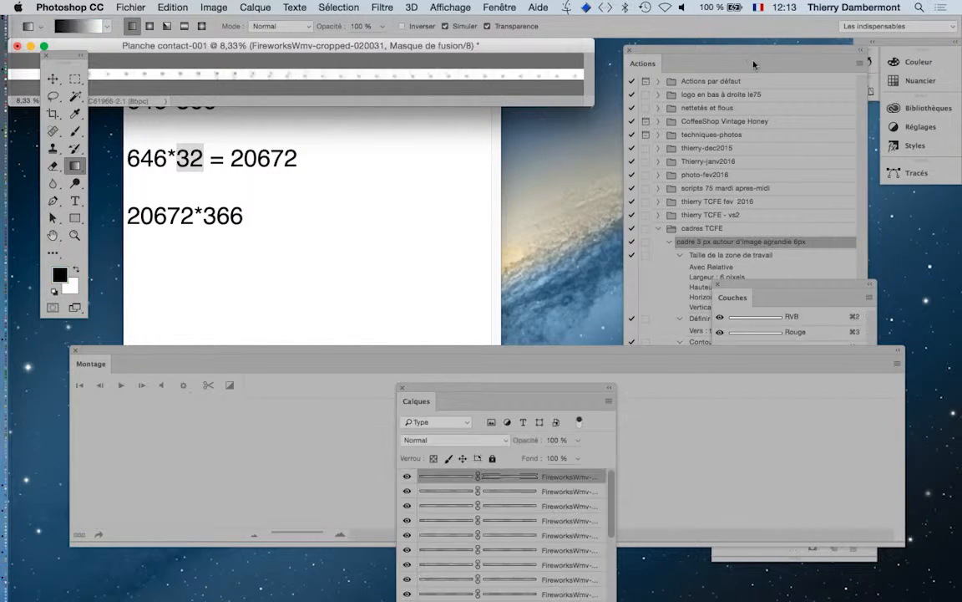
# Step: View the generated contact sheet at 100 % in full-screen mode with only the tools and options displayed
pyautogui.doubleClick(74, 241)
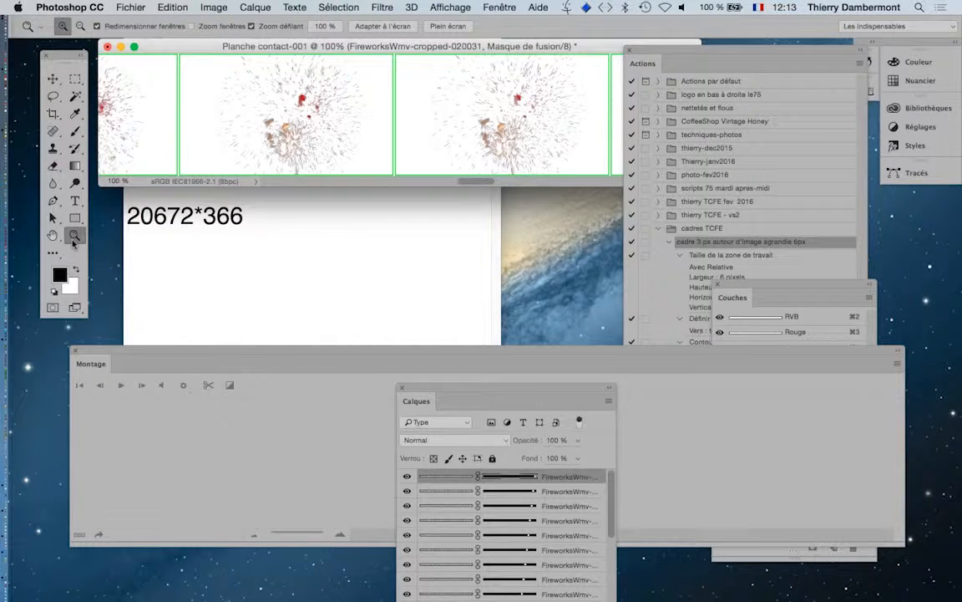
pyautogui.press('f')
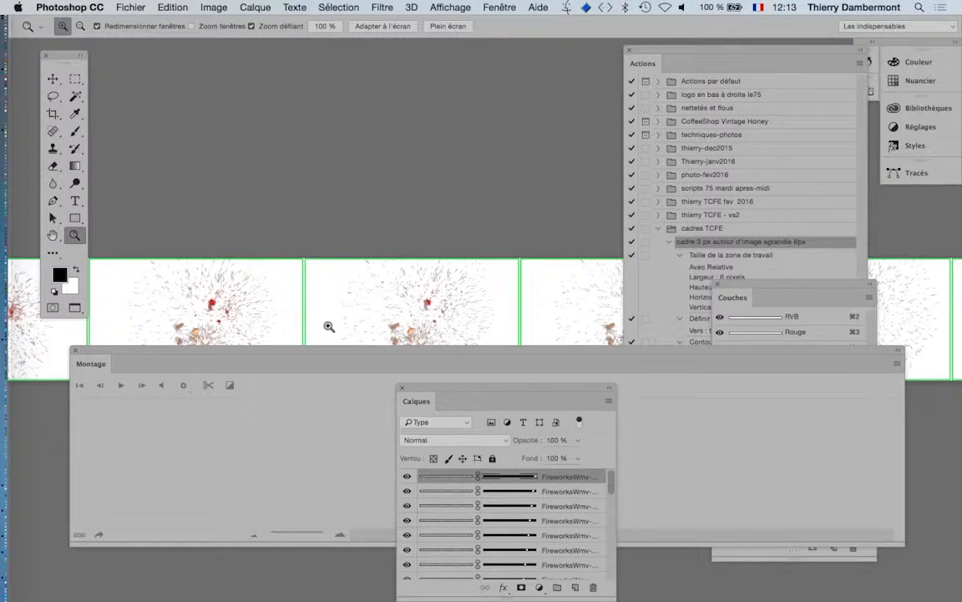
pyautogui.press('Tab')
pyautogui.press('Tab')
pyautogui.hotkey('shift', 'Tab')
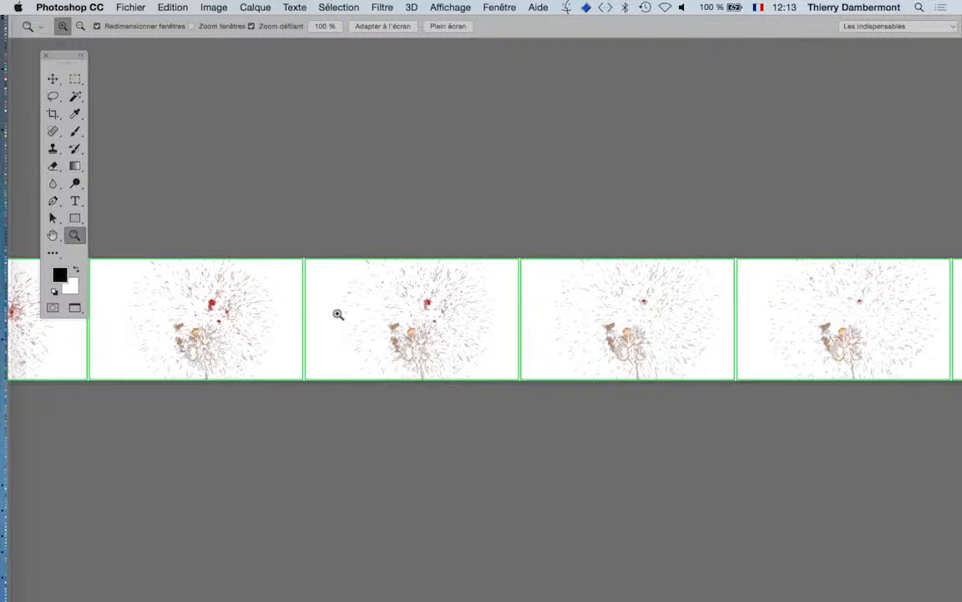
# Step: Examine the contact sheet's frames, their green borders and the gaps between them along the whole strip
pyautogui.moveTo(337, 313); pyautogui.dragTo(533, 315)
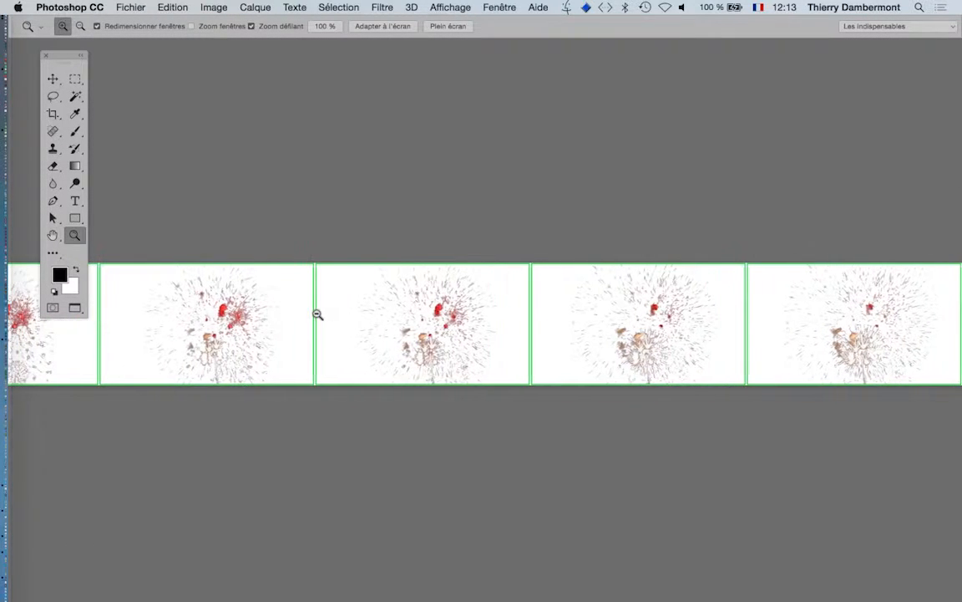
pyautogui.scroll(3, 315, 314)
pyautogui.scroll(5, 316, 314)
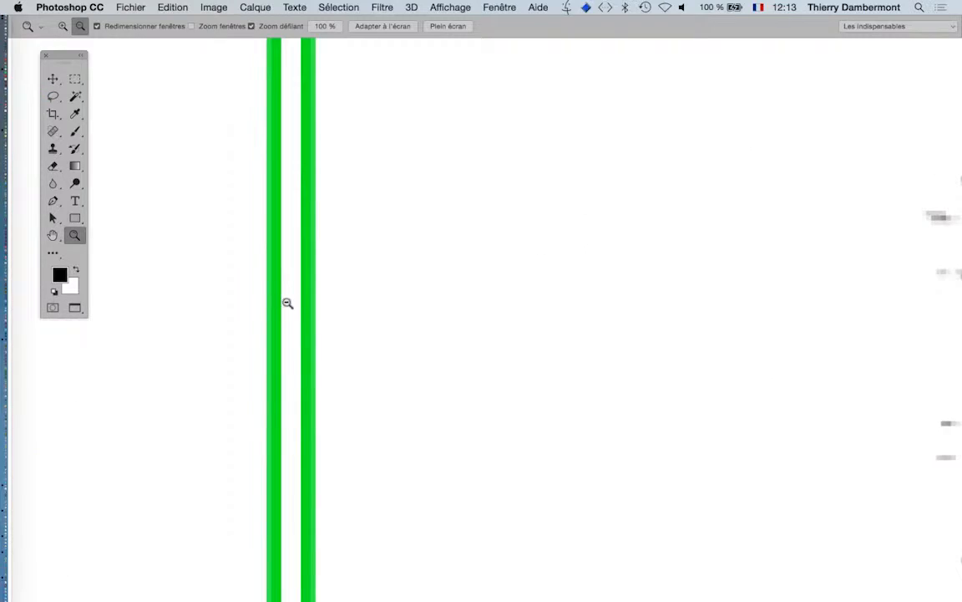
pyautogui.scroll(-6, 308, 321)
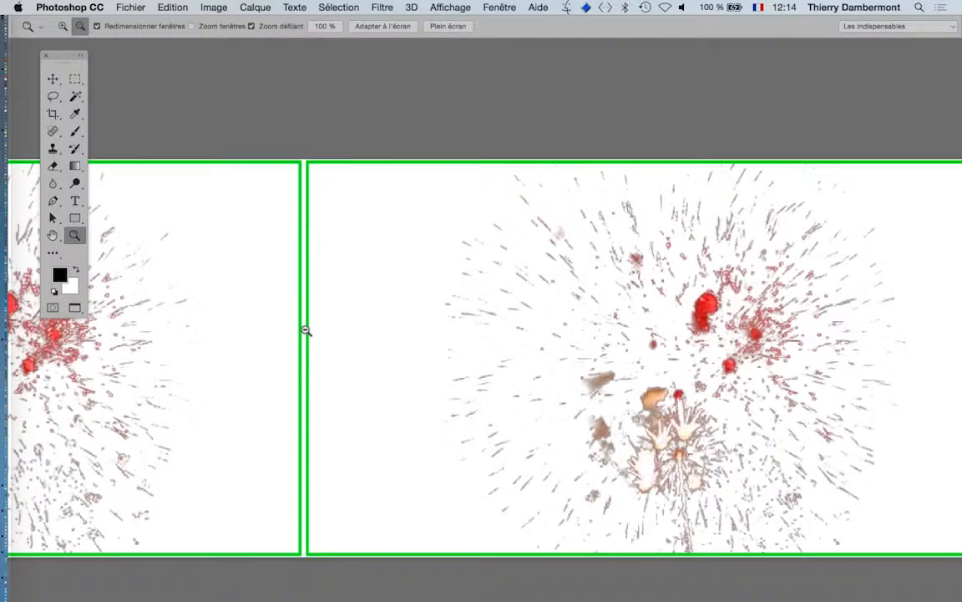
pyautogui.scroll(-1, 268, 337)
pyautogui.moveTo(232, 331); pyautogui.dragTo(661, 331)
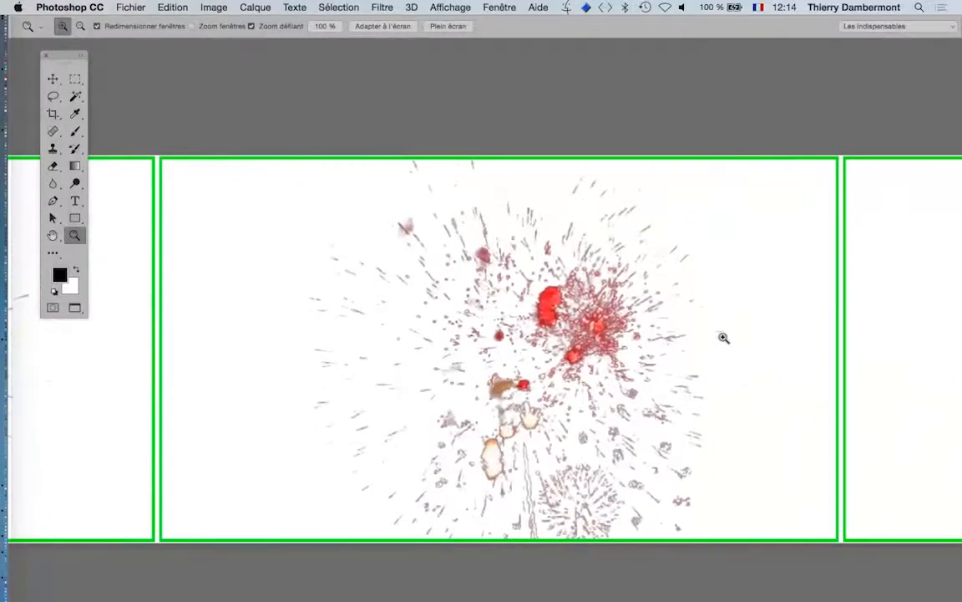
pyautogui.keyDown('alt'); pyautogui.click(721, 340); pyautogui.keyUp('alt')
pyautogui.moveTo(722, 341); pyautogui.dragTo(716, 343)
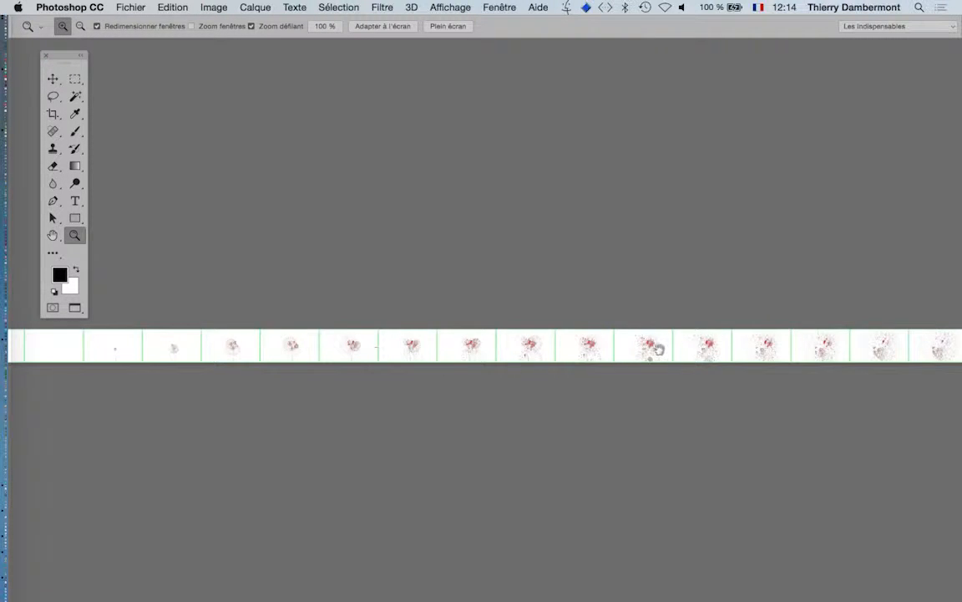
pyautogui.moveTo(659, 348); pyautogui.dragTo(409, 360)
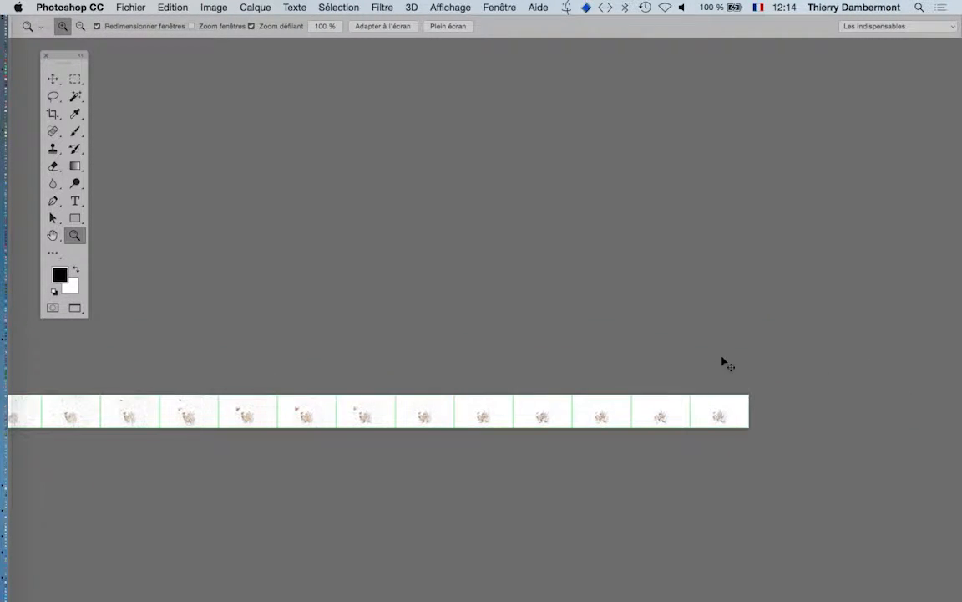
# Step: Close the generated contact sheet and start the Planche Contact II command again
pyautogui.press('super+q')
pyautogui.click(429, 219)
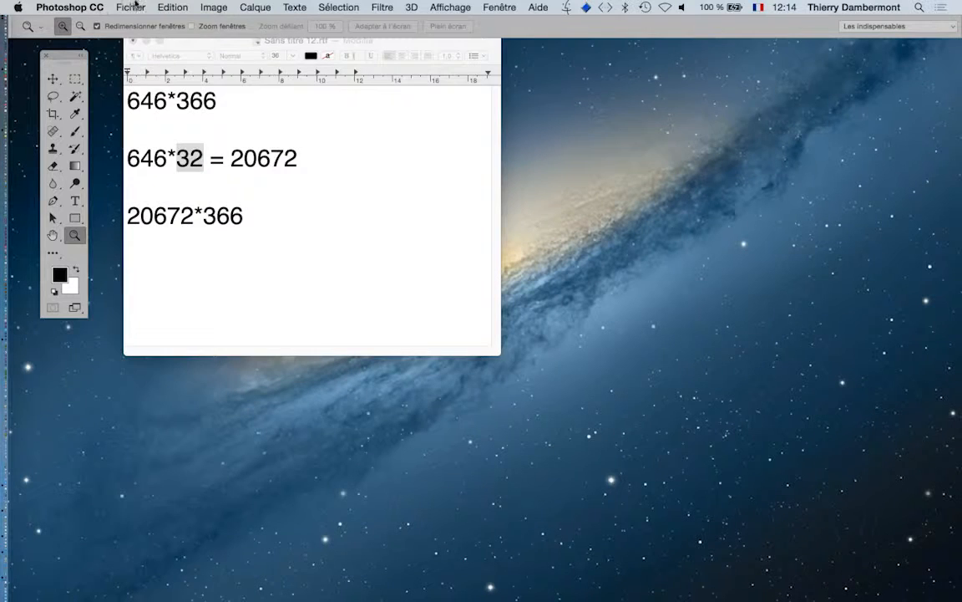
pyautogui.click(131, 7)
pyautogui.moveTo(168, 193)
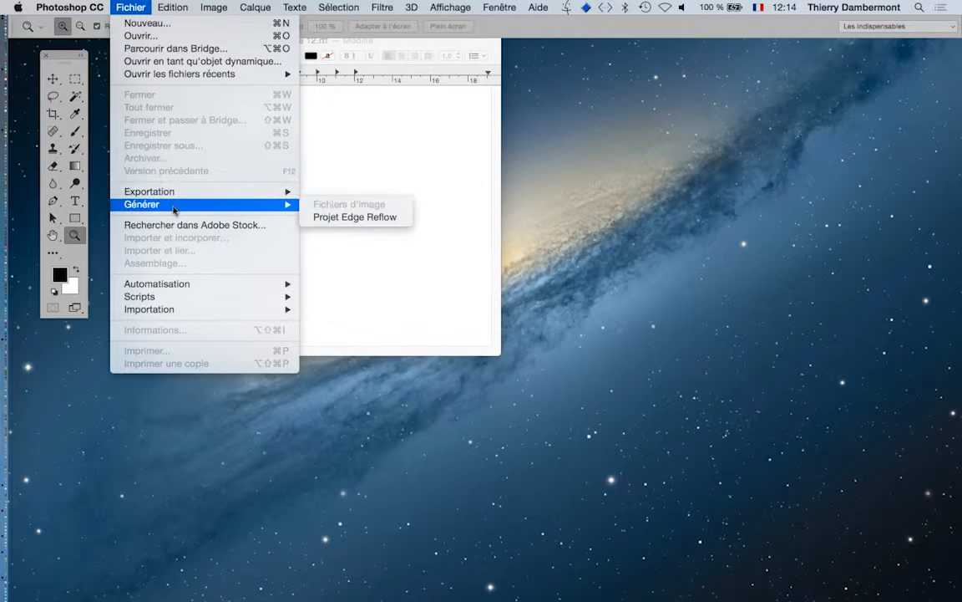
pyautogui.moveTo(163, 285)
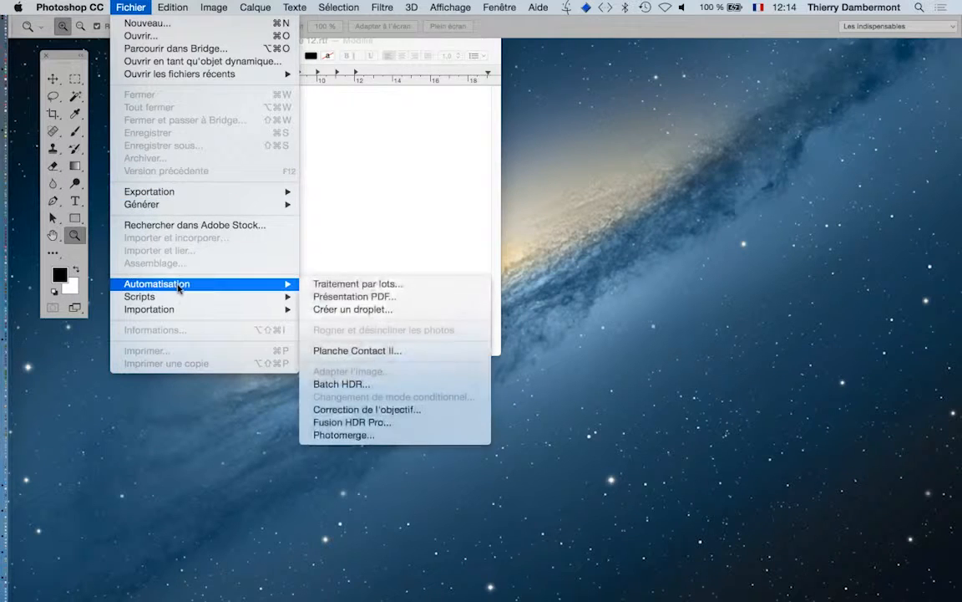
pyautogui.click(359, 351)
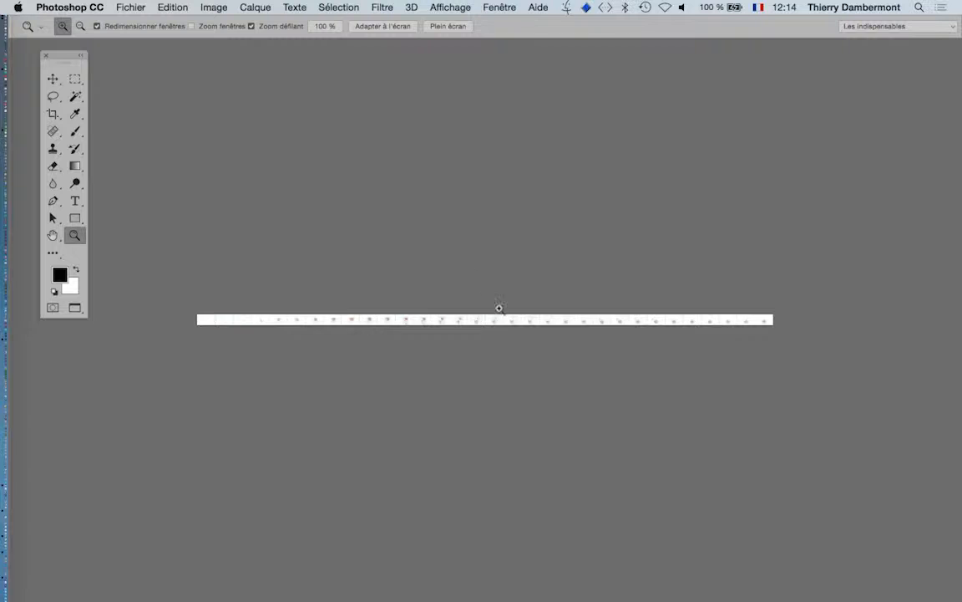
# Step: Enlarge the view of the new contact sheet's frames and display a taller layer list beside them
pyautogui.moveTo(497, 308); pyautogui.dragTo(502, 313)
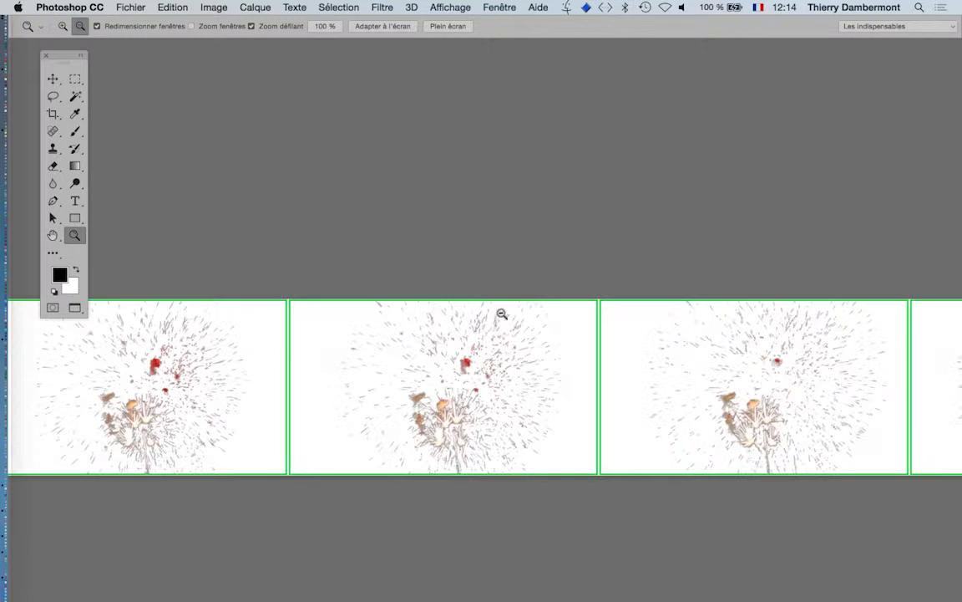
pyautogui.click(499, 7)
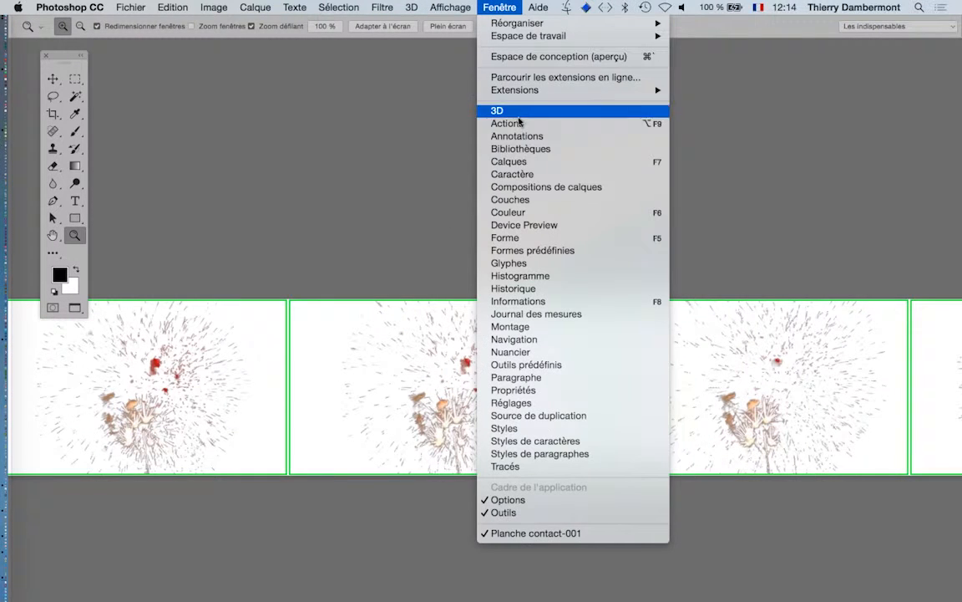
pyautogui.click(530, 162)
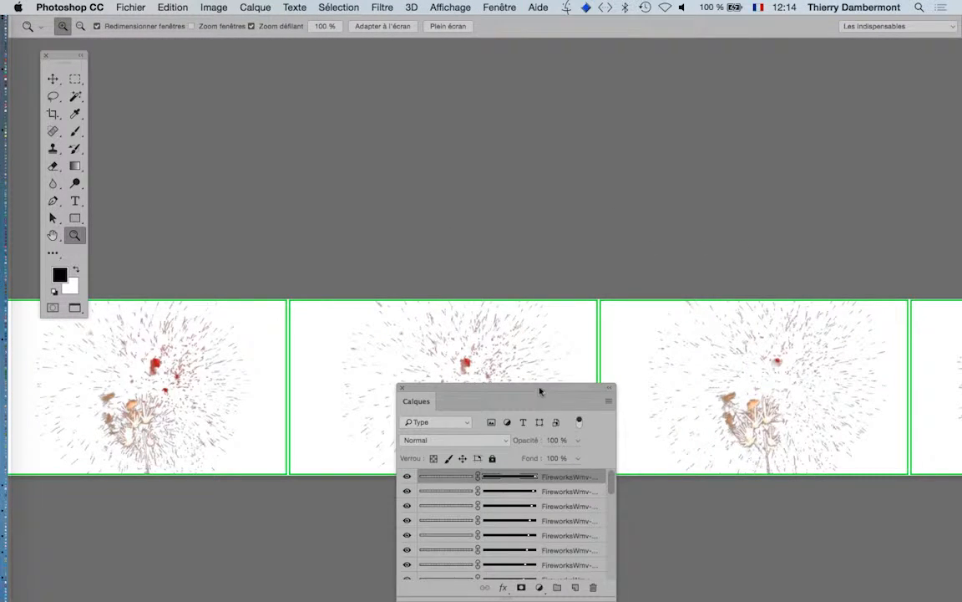
pyautogui.moveTo(540, 390); pyautogui.dragTo(761, 93)
pyautogui.moveTo(845, 300); pyautogui.dragTo(892, 480)
# Step: Hide the Arrière-plan layer to check the transparency behind the fireworks frames, and show it again
pyautogui.scroll(-5, 747, 393)
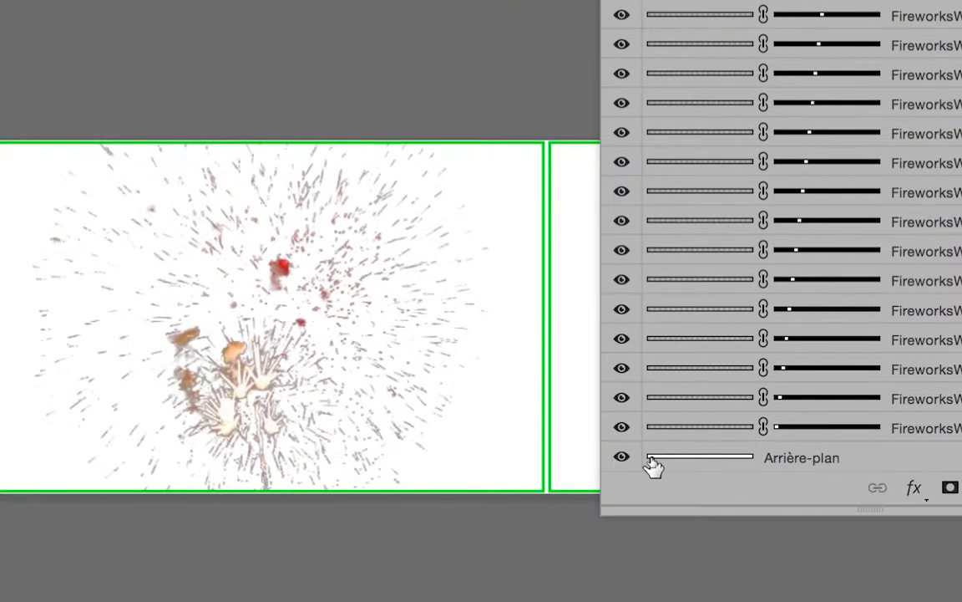
pyautogui.click(637, 457)
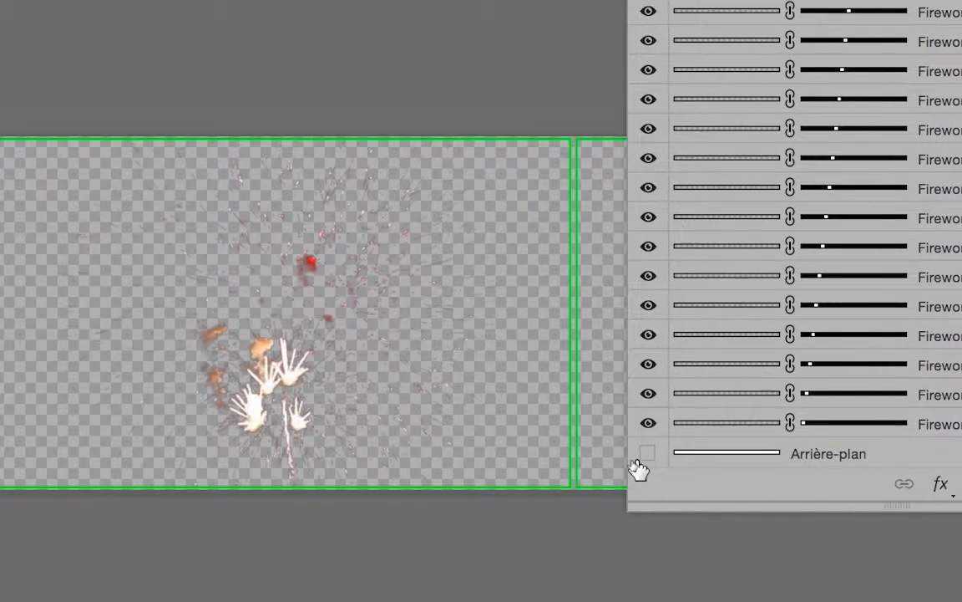
pyautogui.click(635, 456)
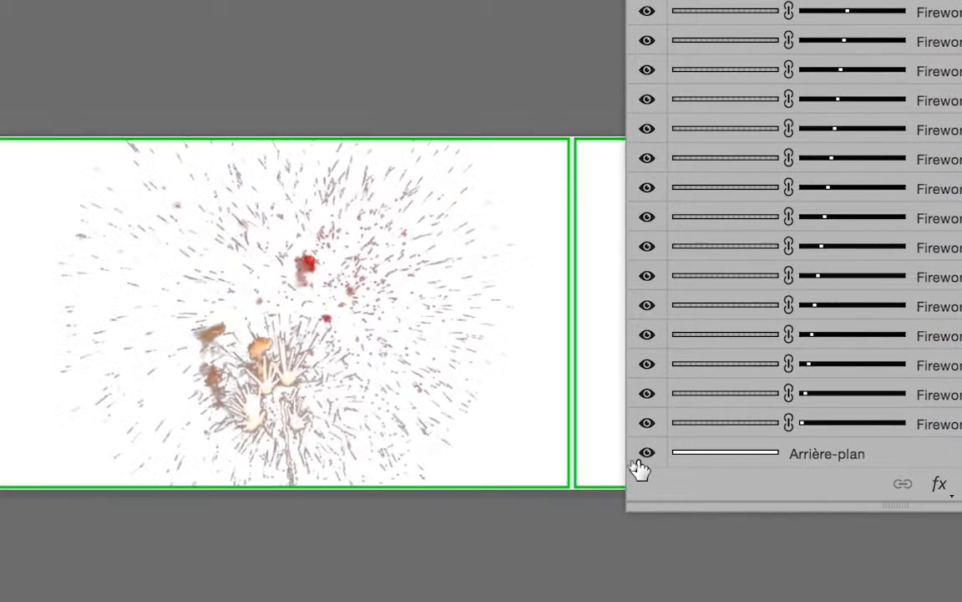
# Step: Hide the Arrière-plan layer and look through the whole list of fireworks frame layers in a taller layer list
pyautogui.click(635, 455)
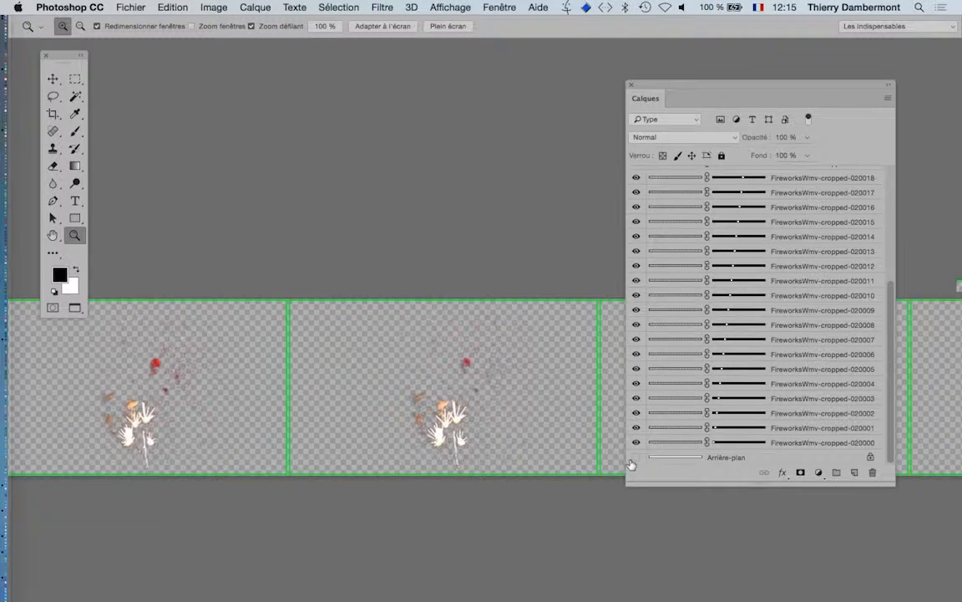
pyautogui.moveTo(851, 84); pyautogui.dragTo(841, 52)
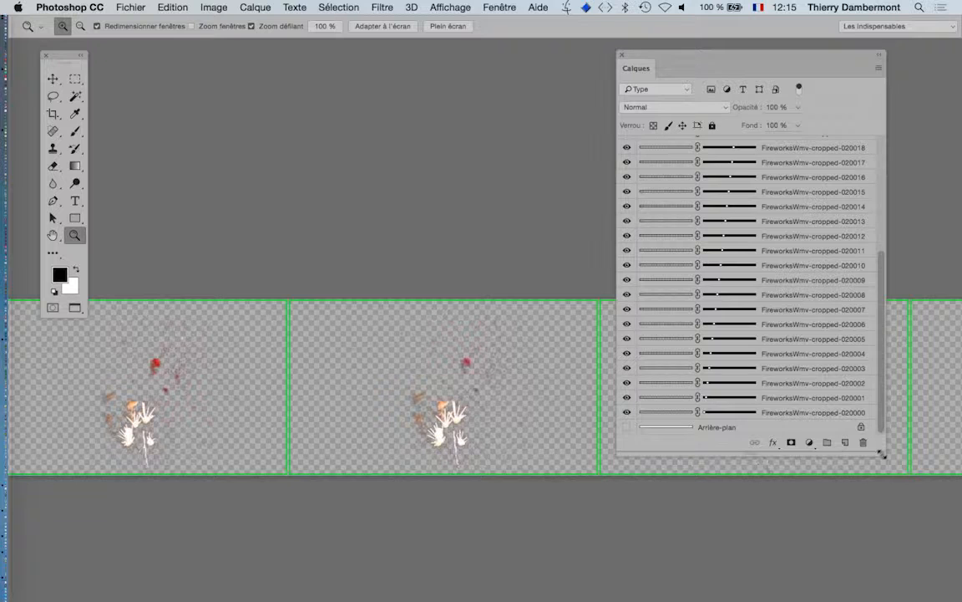
pyautogui.moveTo(882, 454); pyautogui.dragTo(890, 530)
pyautogui.scroll(5, 742, 313)
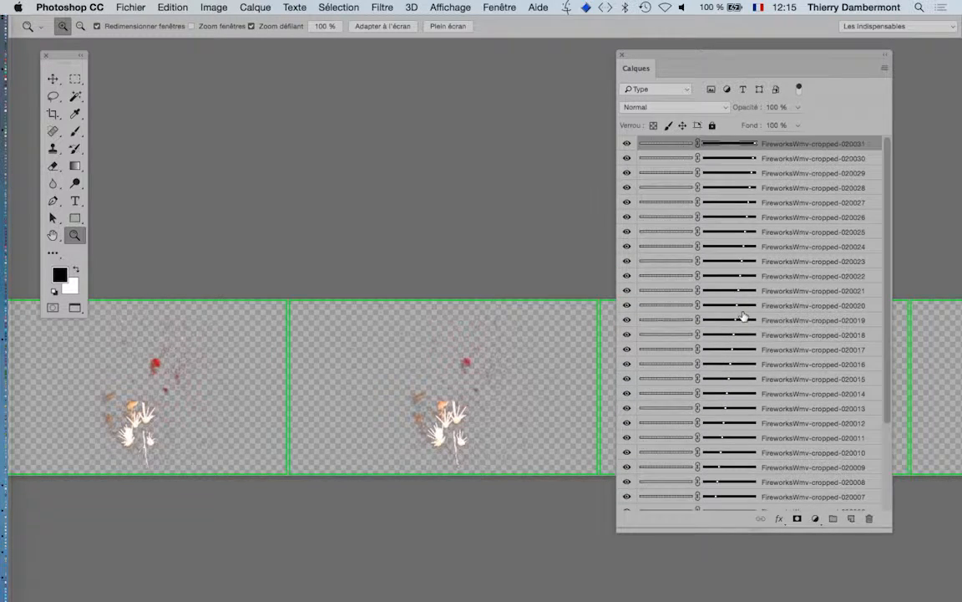
pyautogui.scroll(-4, 743, 315)
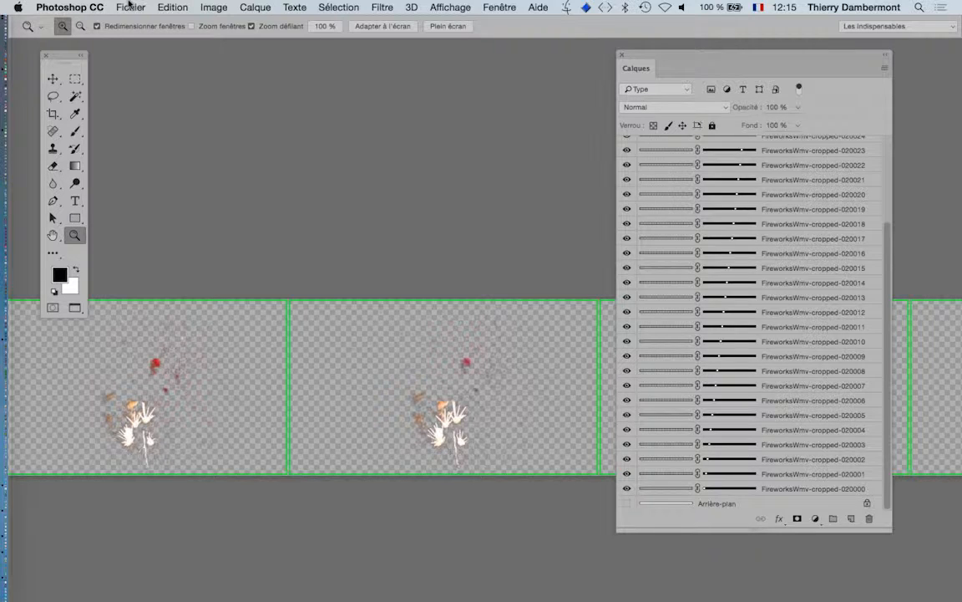
pyautogui.scroll(4, 645, 221)
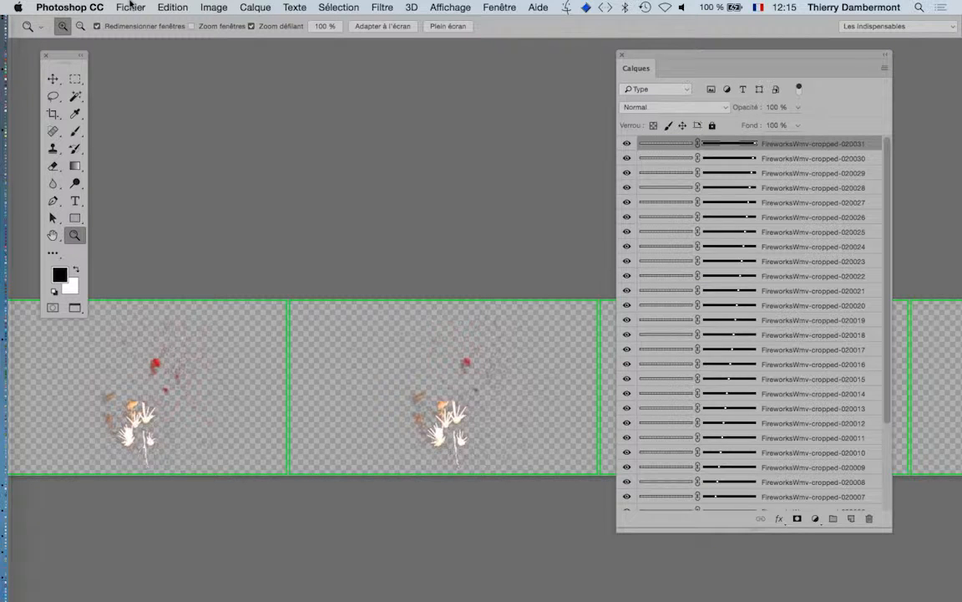
pyautogui.scroll(-4, 718, 308)
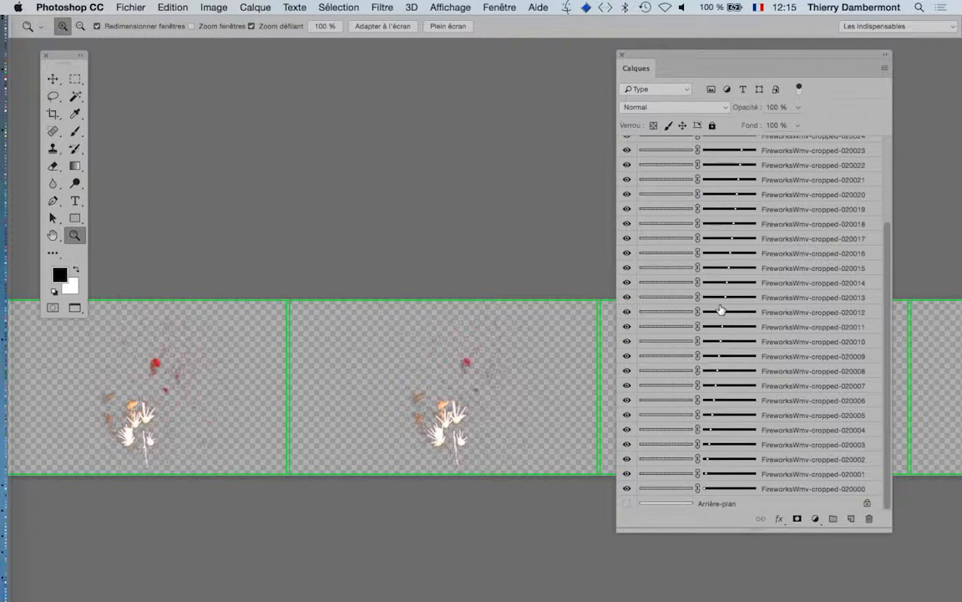
# Step: Review the document size, column, row and spacing settings of Planche Contact II and leave the command without generating a sheet
pyautogui.click(122, 6)
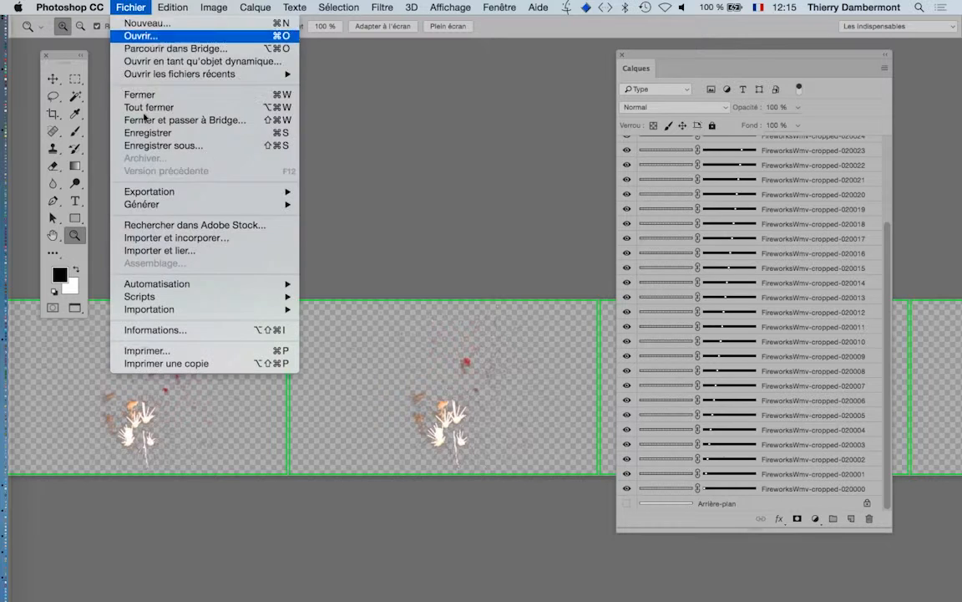
pyautogui.moveTo(250, 284)
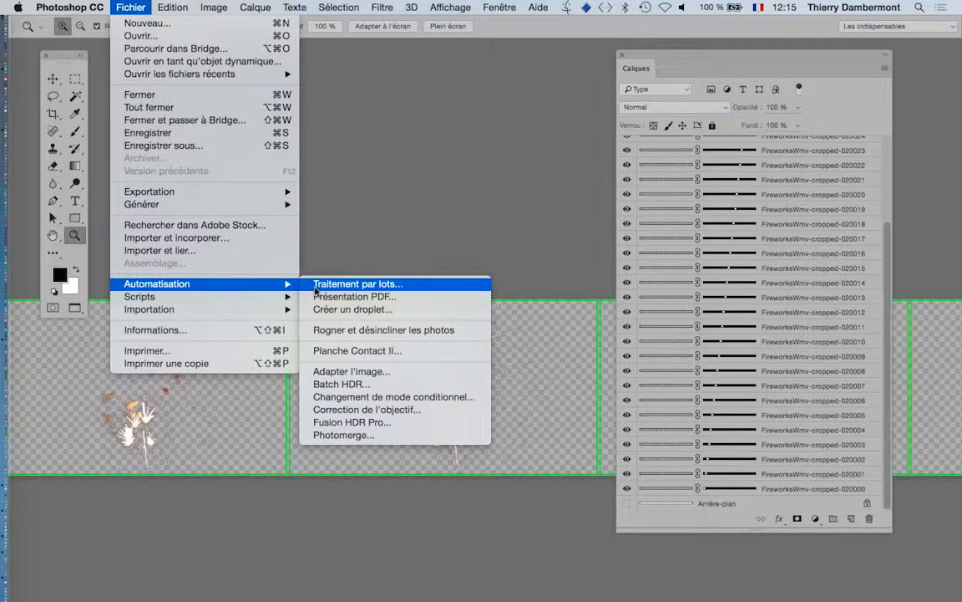
pyautogui.click(402, 350)
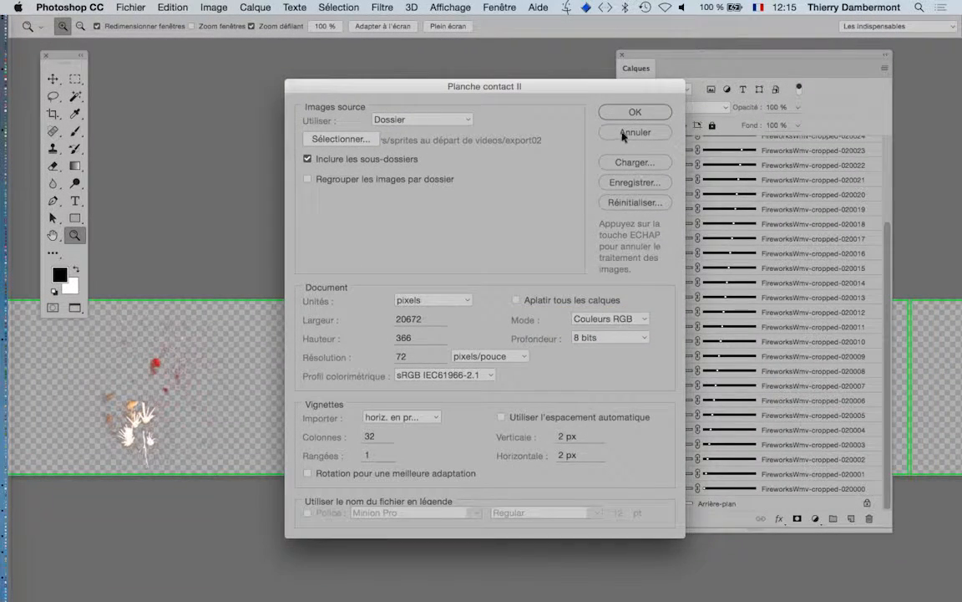
pyautogui.click(623, 134)
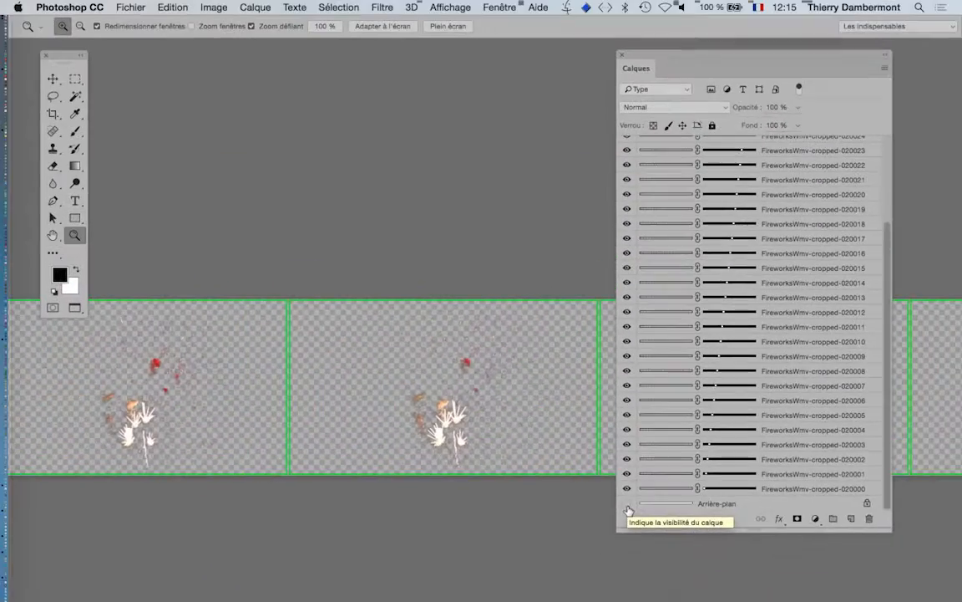
# Step: Examine the transparent fireworks frames along the contact sheet strip, with the layer list collapsed and moved out of the way
pyautogui.keyDown('alt'); pyautogui.click(436, 353); pyautogui.keyUp('alt')
pyautogui.keyDown('alt'); pyautogui.click(436, 354); pyautogui.keyUp('alt')
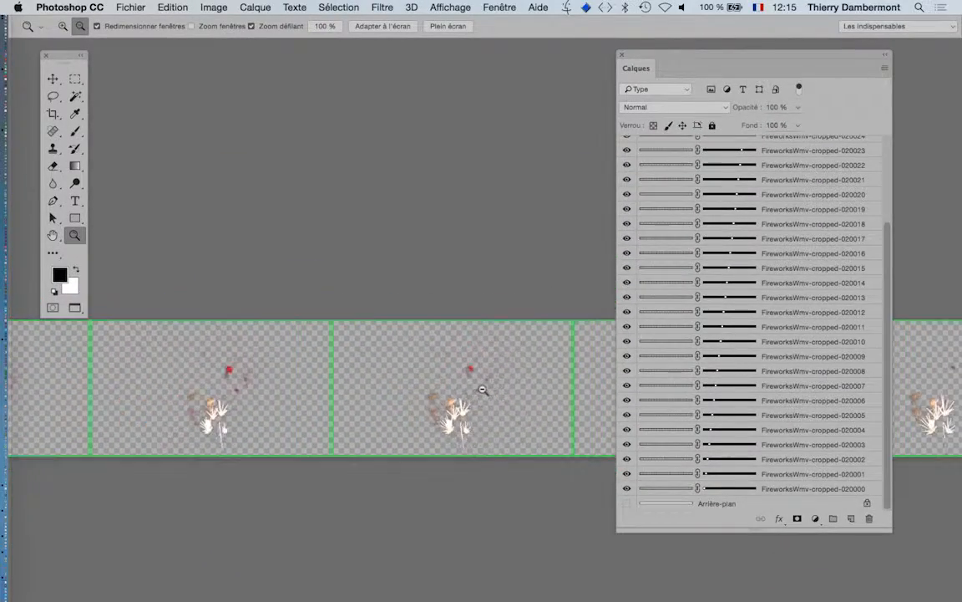
pyautogui.keyDown('alt'); pyautogui.click(483, 391); pyautogui.keyUp('alt')
pyautogui.keyDown('alt'); pyautogui.click(483, 391); pyautogui.keyUp('alt')
pyautogui.keyDown('alt'); pyautogui.click(483, 392); pyautogui.keyUp('alt')
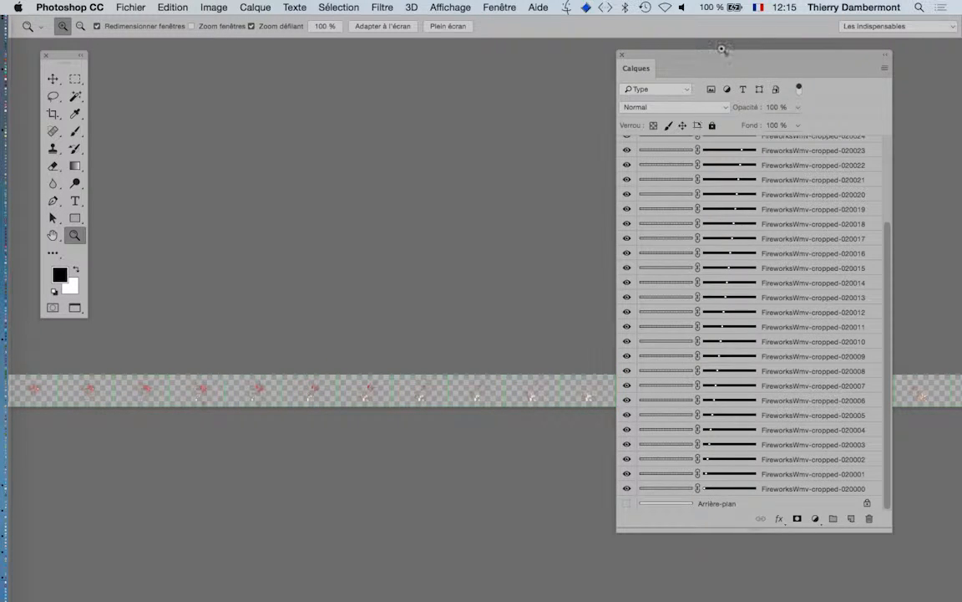
pyautogui.moveTo(722, 58); pyautogui.dragTo(388, 453)
pyautogui.moveTo(589, 390); pyautogui.dragTo(820, 386)
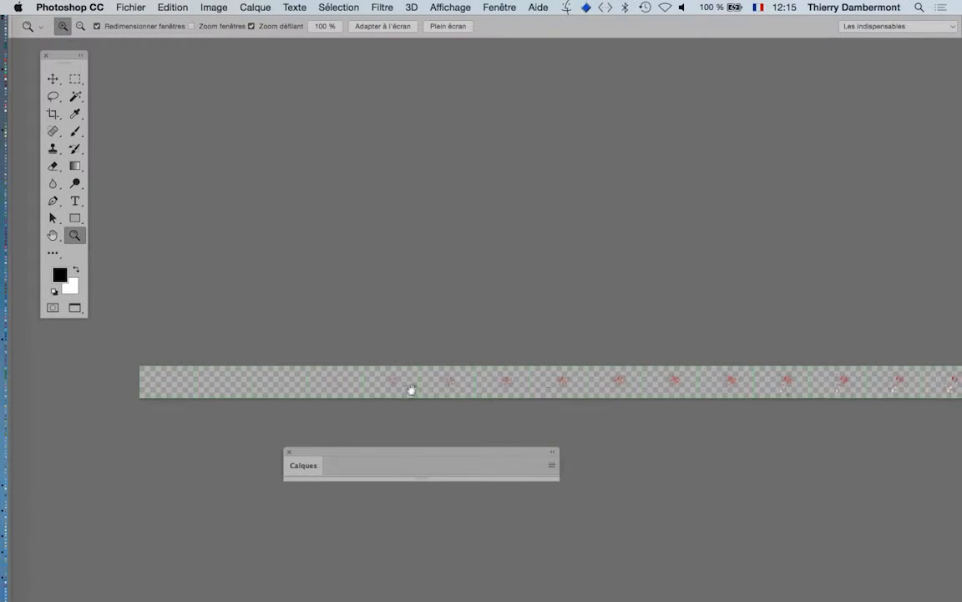
pyautogui.moveTo(410, 390); pyautogui.dragTo(189, 391)
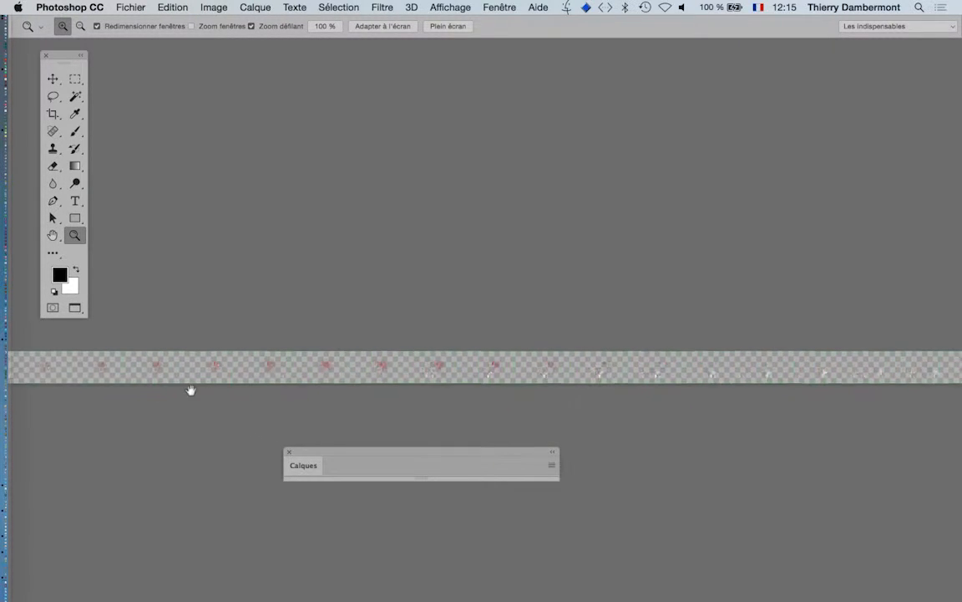
pyautogui.click(307, 379)
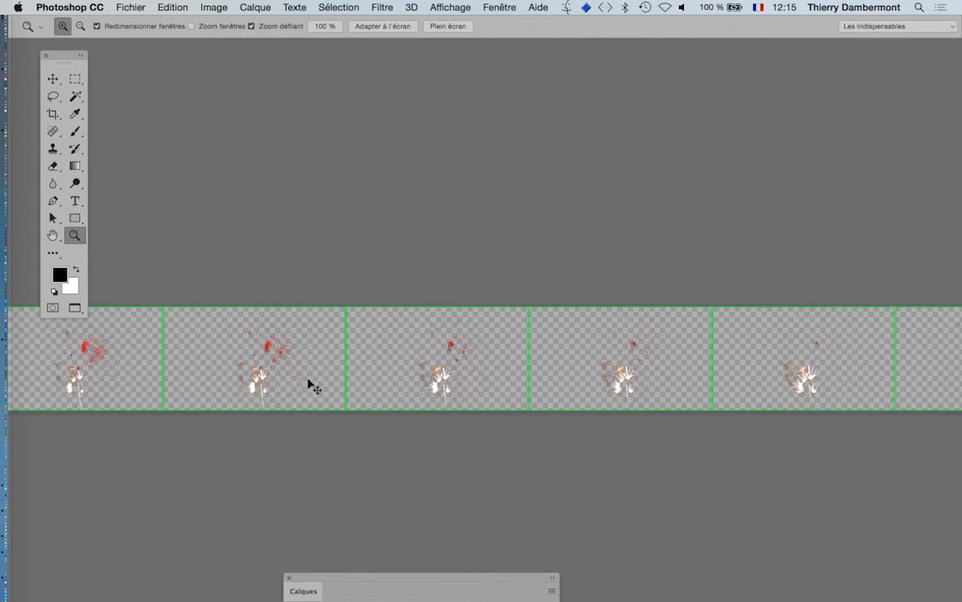